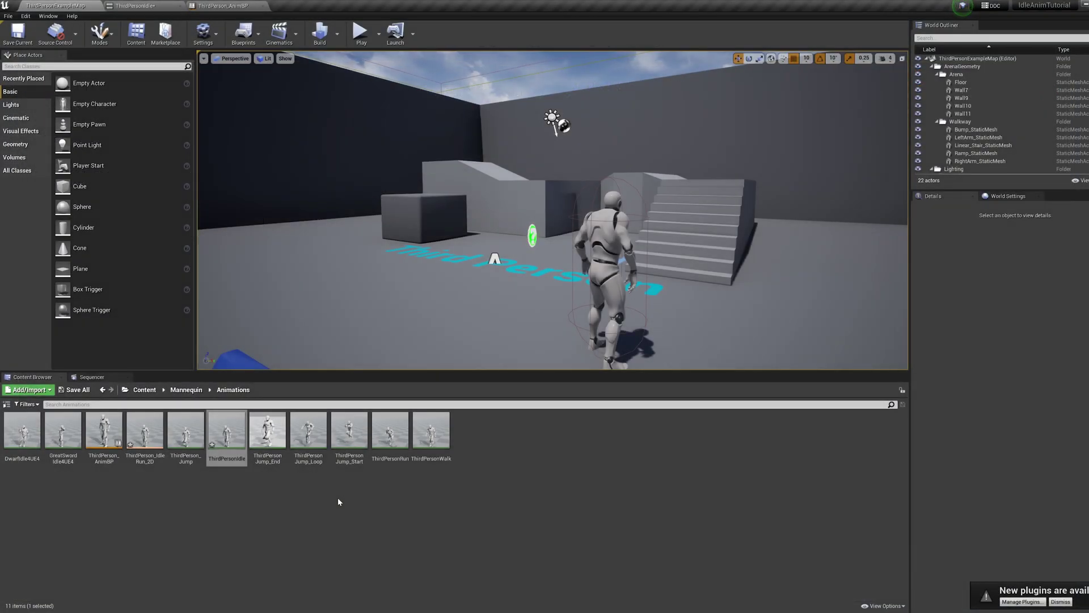
Open the DwarfIdle4UE4 animation and play its preview
left_click(23, 432)
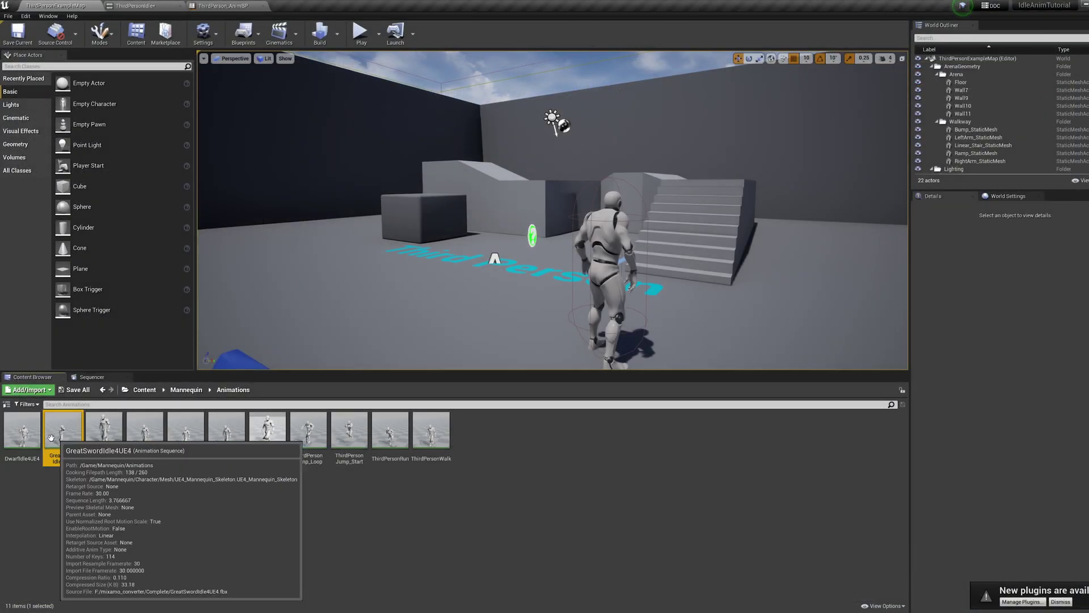
double_click(23, 433)
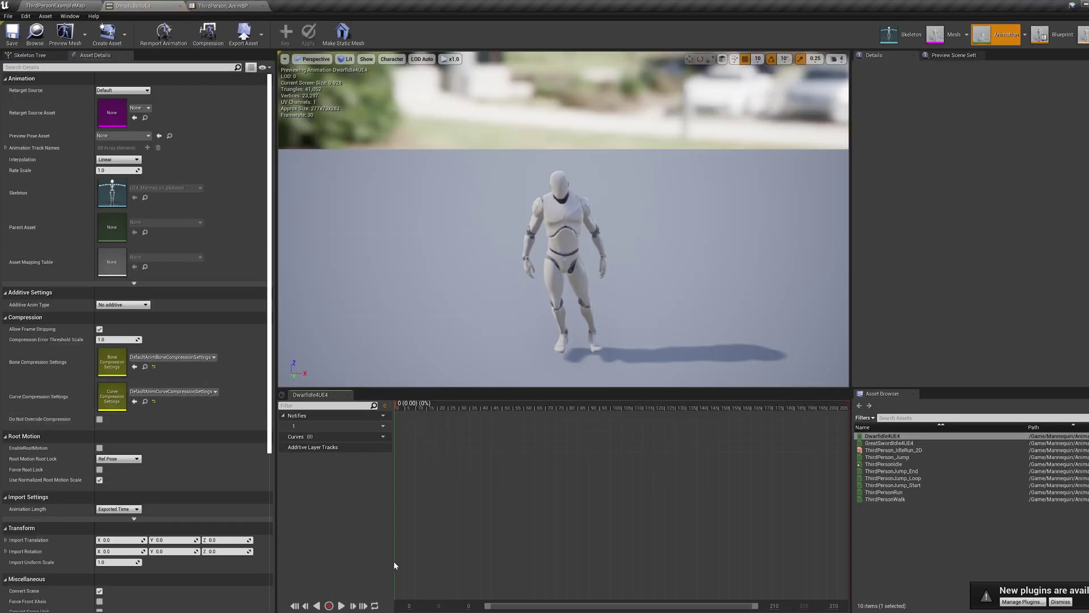
left_click(341, 606)
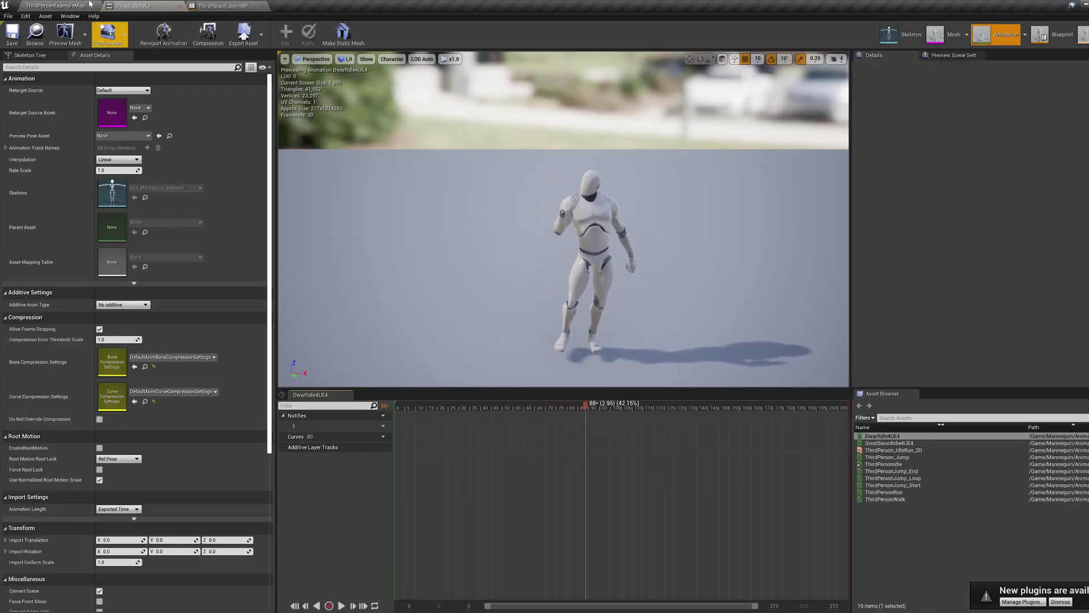
Add the existing BeginIdleDelay skeleton notify near the end of the ThirdPersonIdle animation and save the asset
left_click(57, 6)
double_click(219, 441)
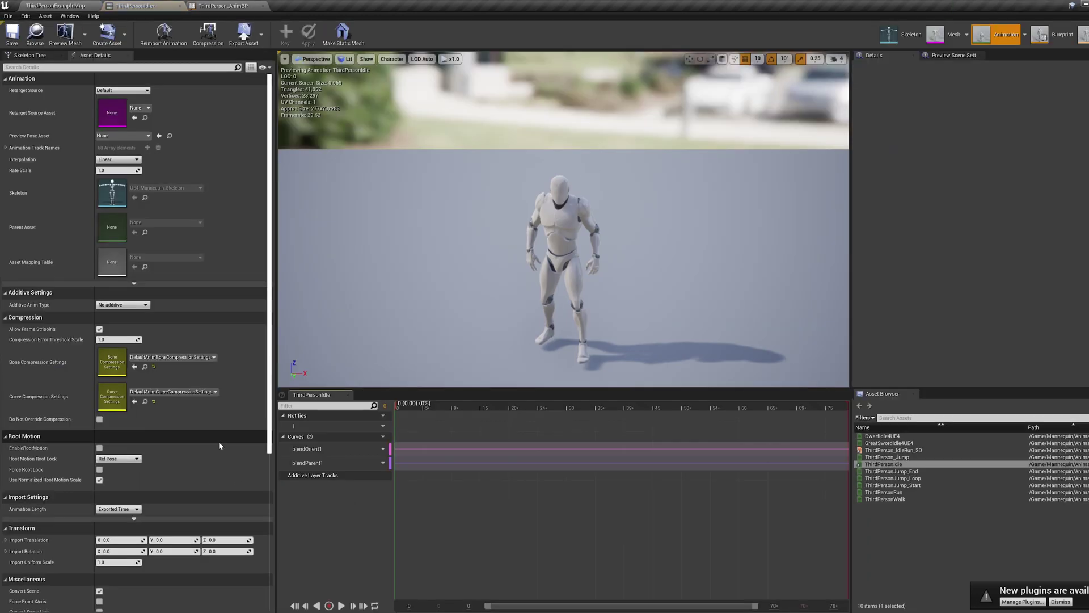
right_click(749, 429)
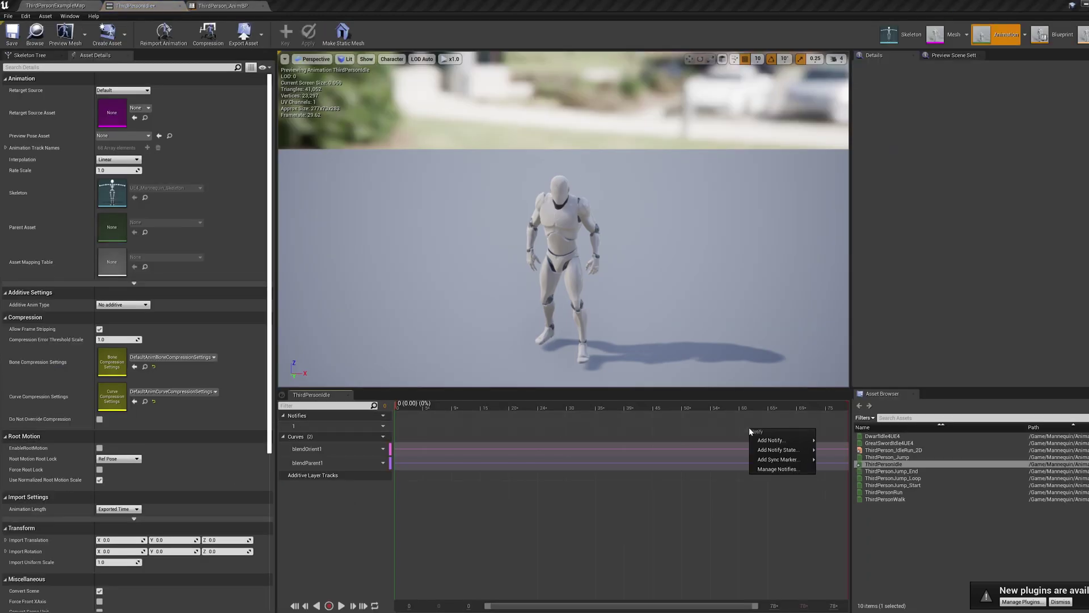
mouse_move(761, 442)
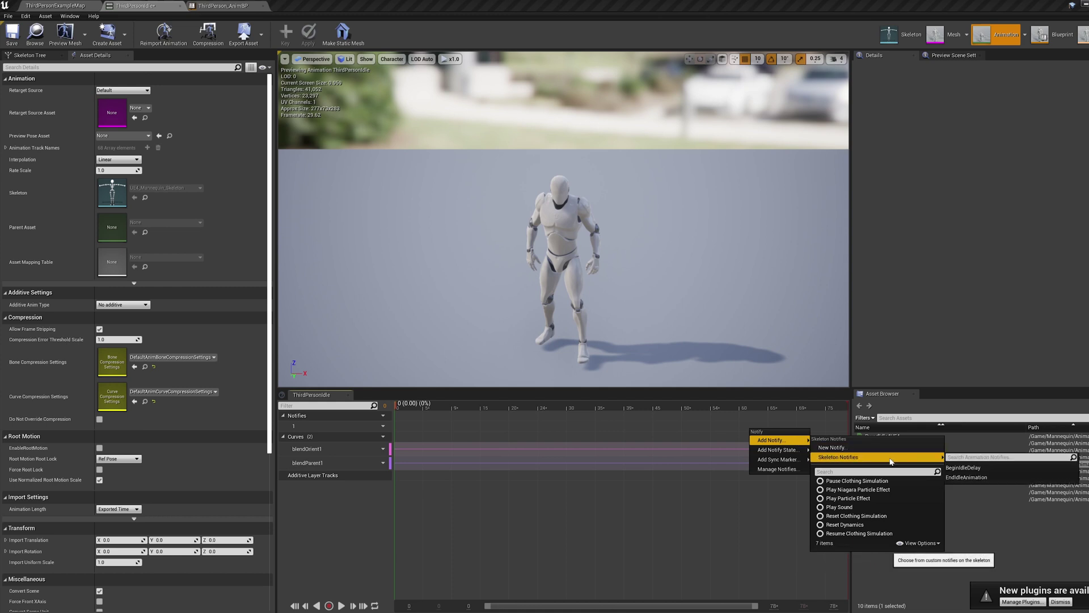
mouse_move(885, 457)
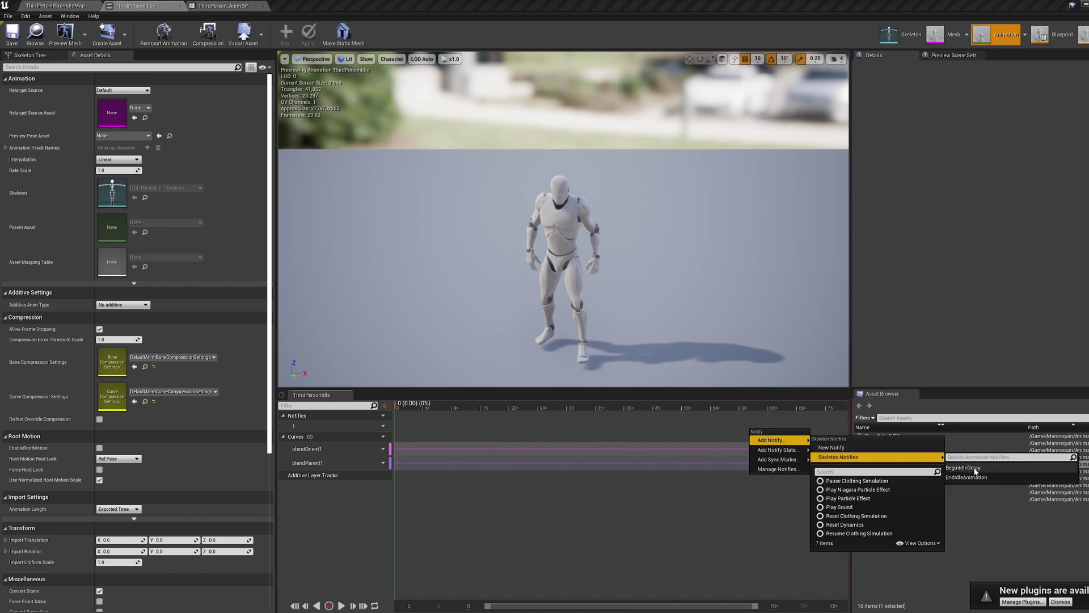
left_click(974, 470)
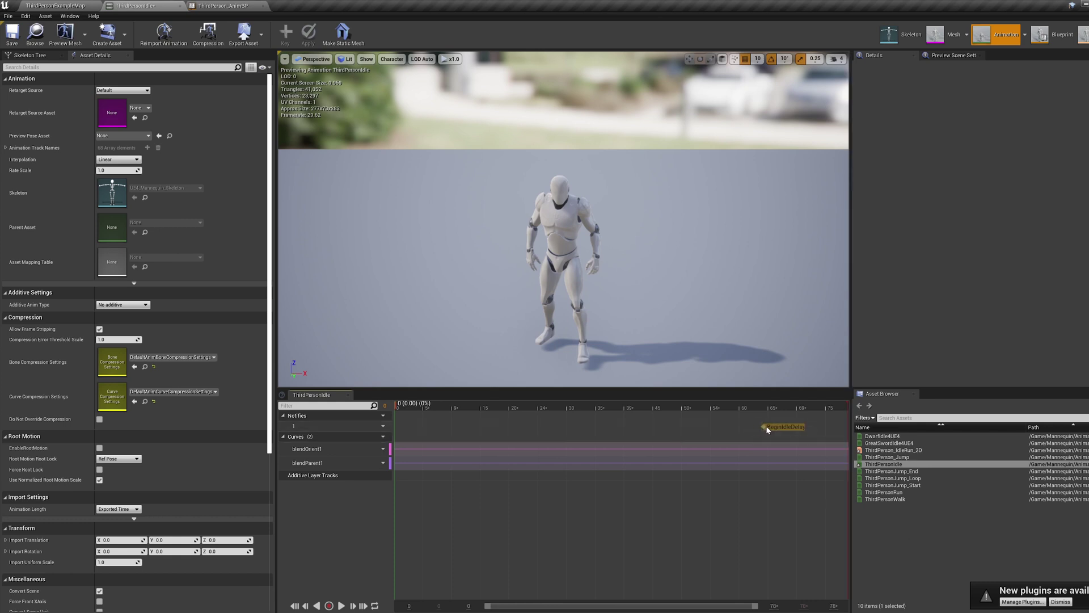
left_click(798, 429)
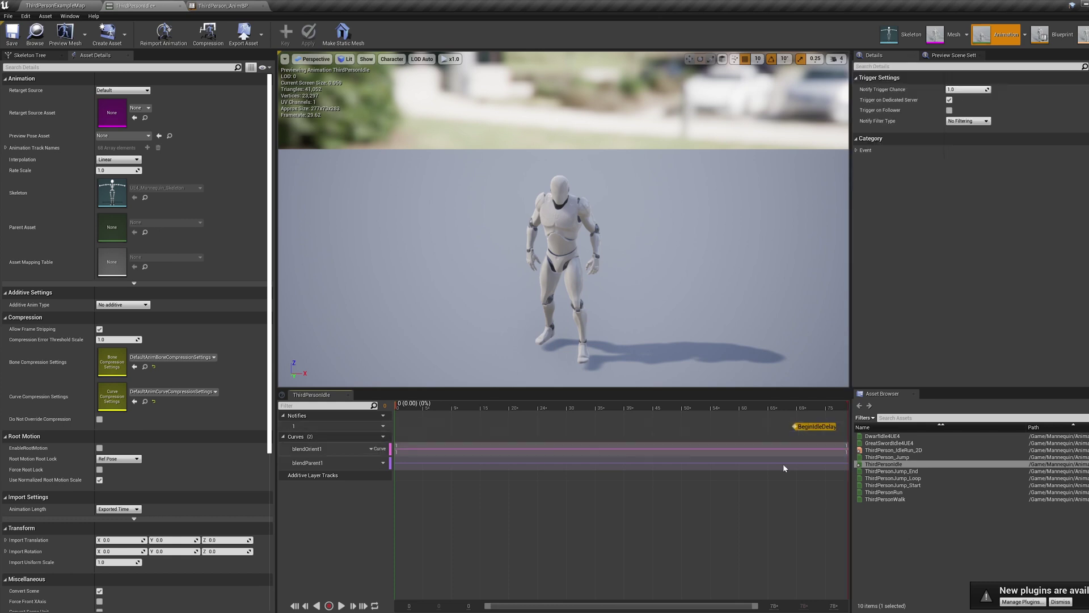
key("ctrl+s")
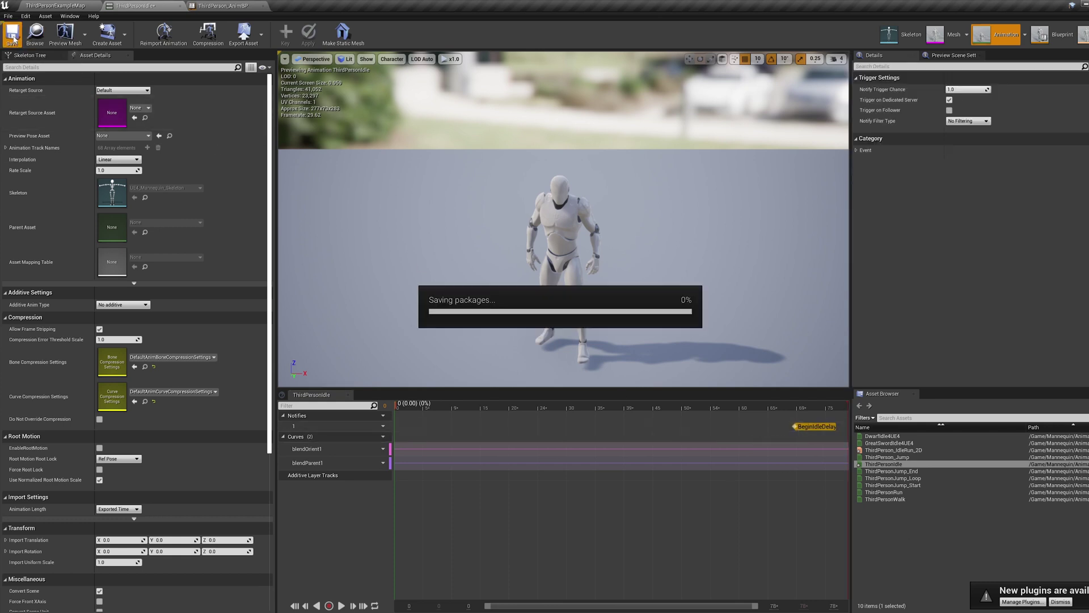
Add the existing EndIdleAnimation skeleton notify near the end of the DwarfIdle4UE4 animation
left_click(47, 5)
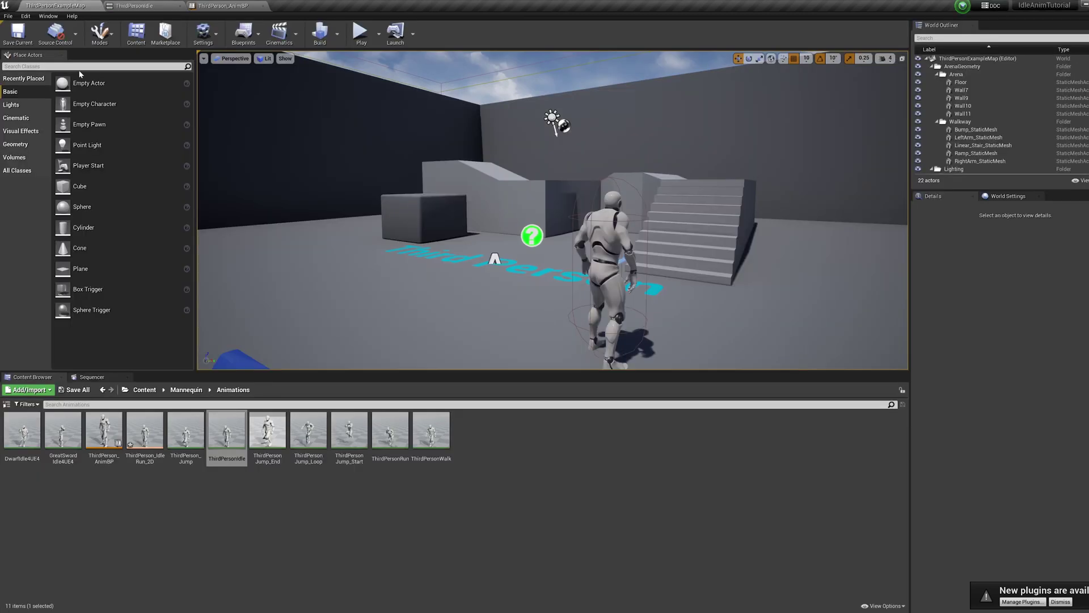
double_click(22, 436)
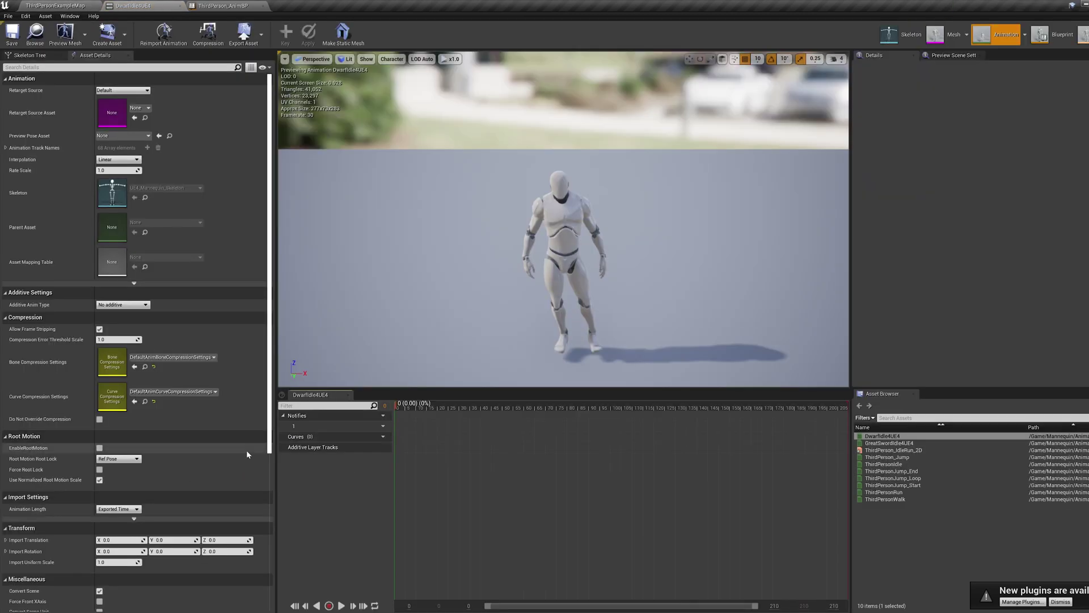
right_click(788, 428)
mouse_move(794, 440)
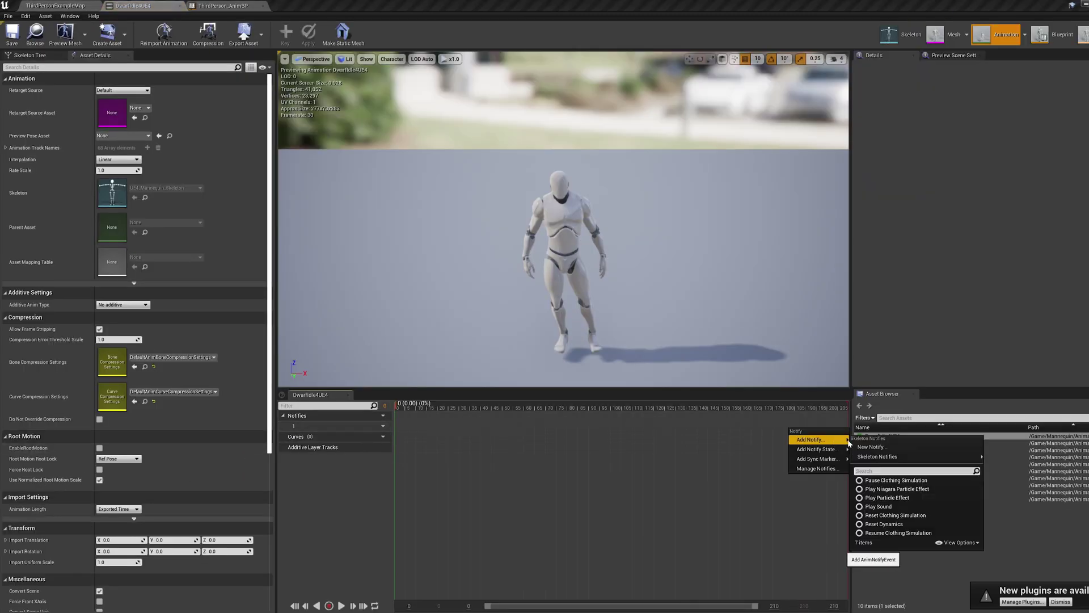
left_click(882, 448)
type("EndIdleAnimation")
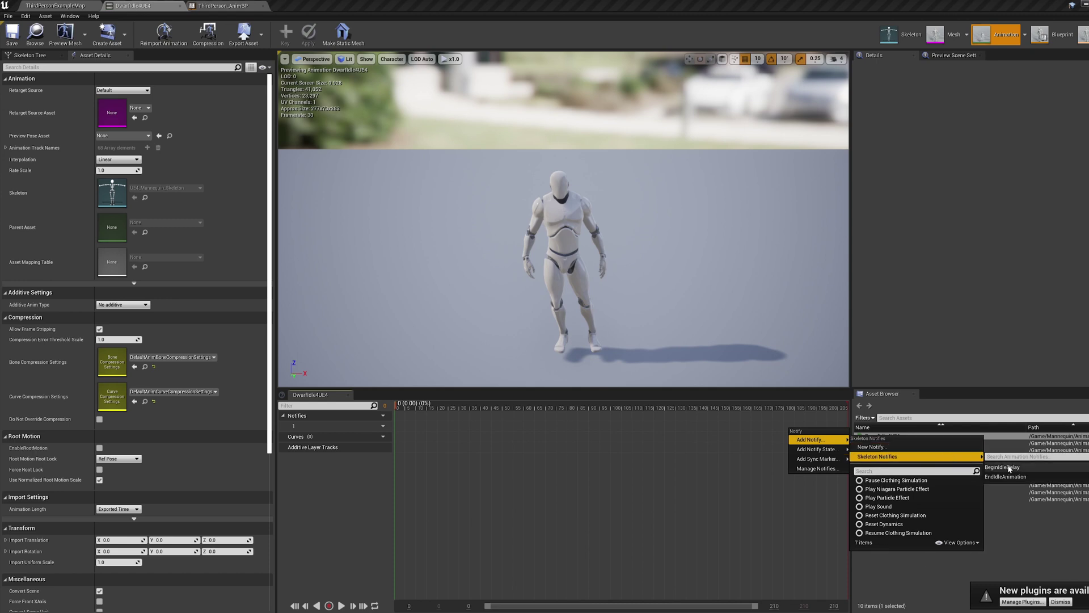
key("Return")
left_click_drag(788, 427, 830, 427)
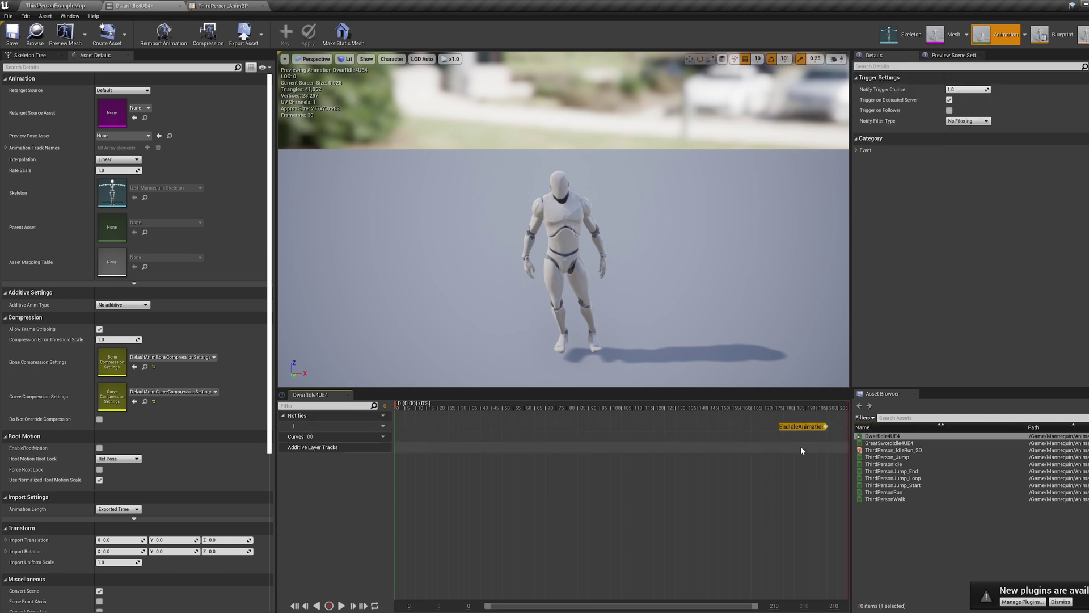
Add the existing EndIdleAnimation skeleton notify near the end of the GreatSwordIdle4UE4 animation
left_click(69, 4)
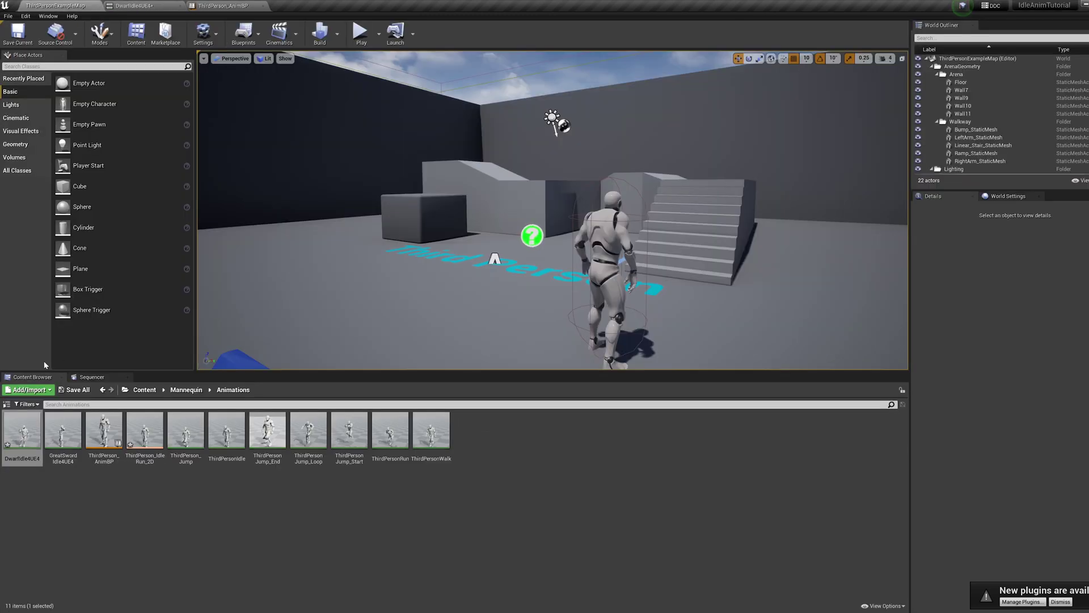
double_click(61, 434)
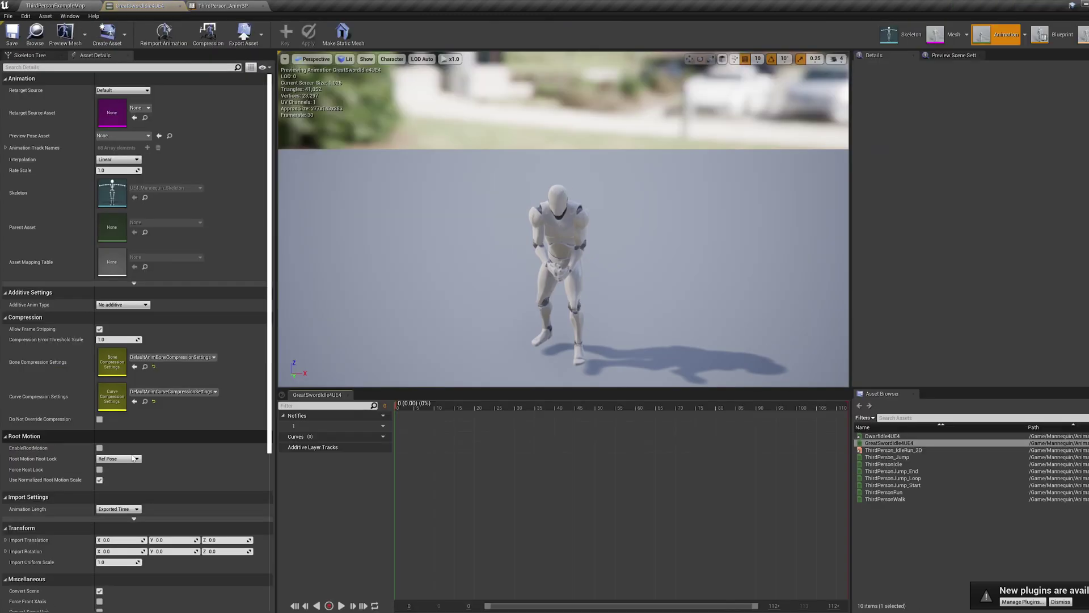
right_click(805, 427)
mouse_move(834, 440)
mouse_move(894, 456)
left_click(800, 479)
left_click(804, 427)
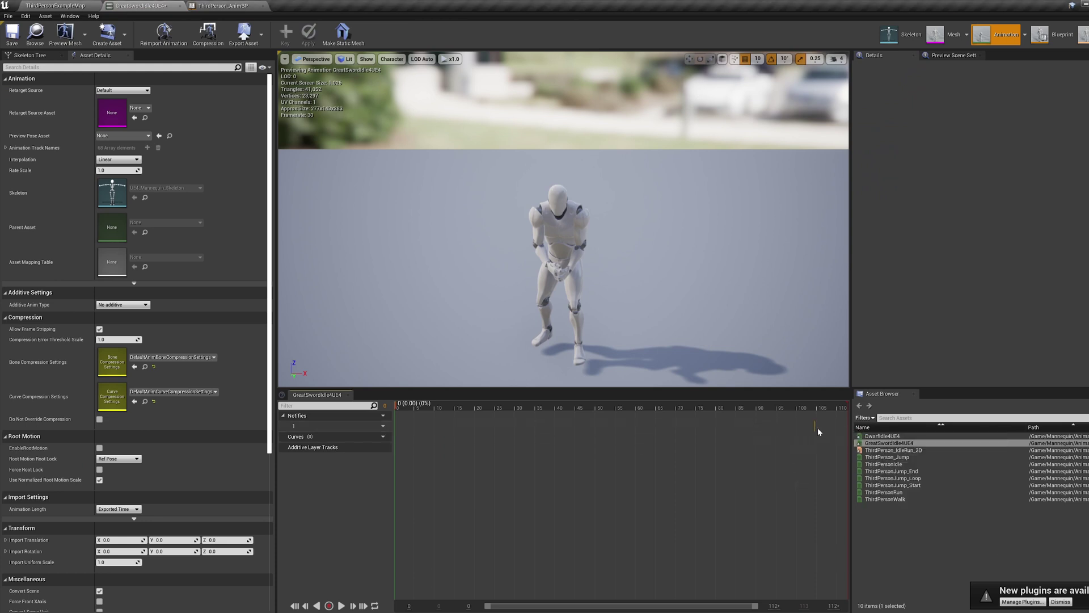
Open ThirdPerson_AnimBP and add an event node for the BeginIdleDelay notify in empty space of the Event Graph
left_click(31, 5)
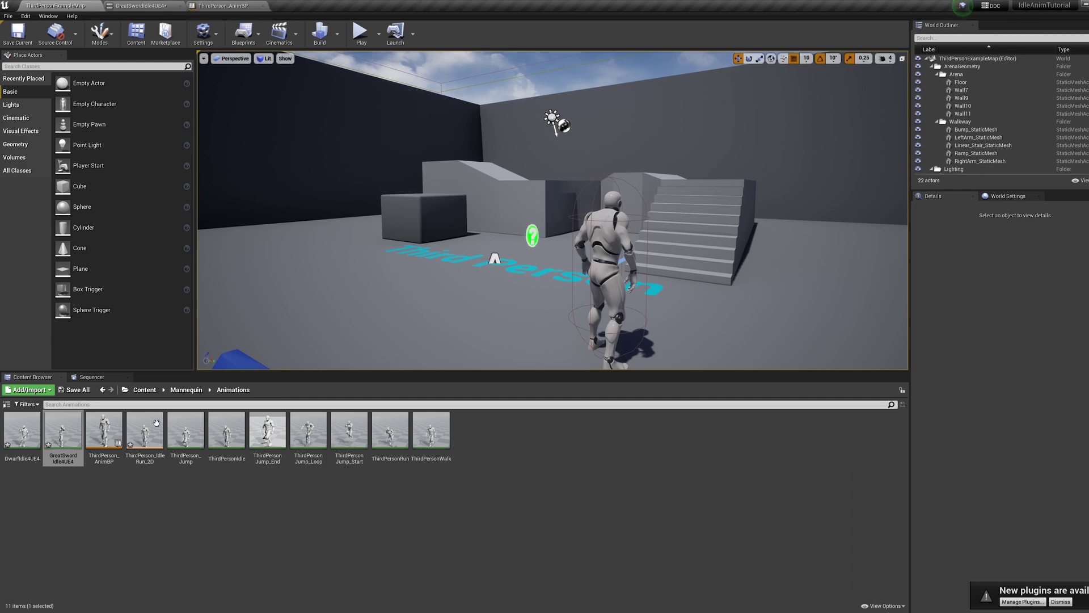
double_click(112, 432)
scroll(427, 284, "up", 4)
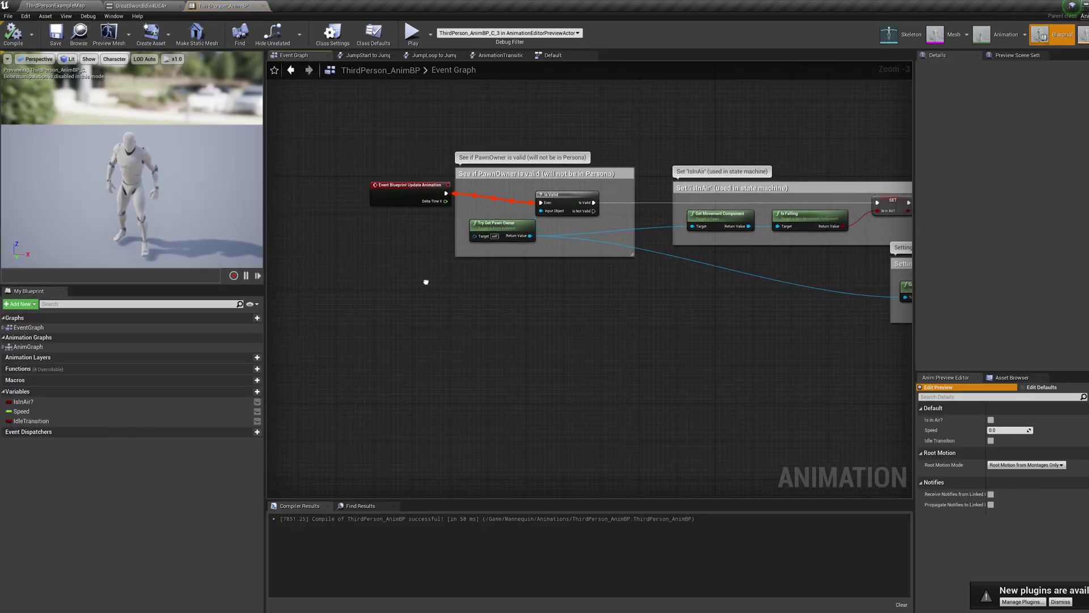
right_click(405, 322)
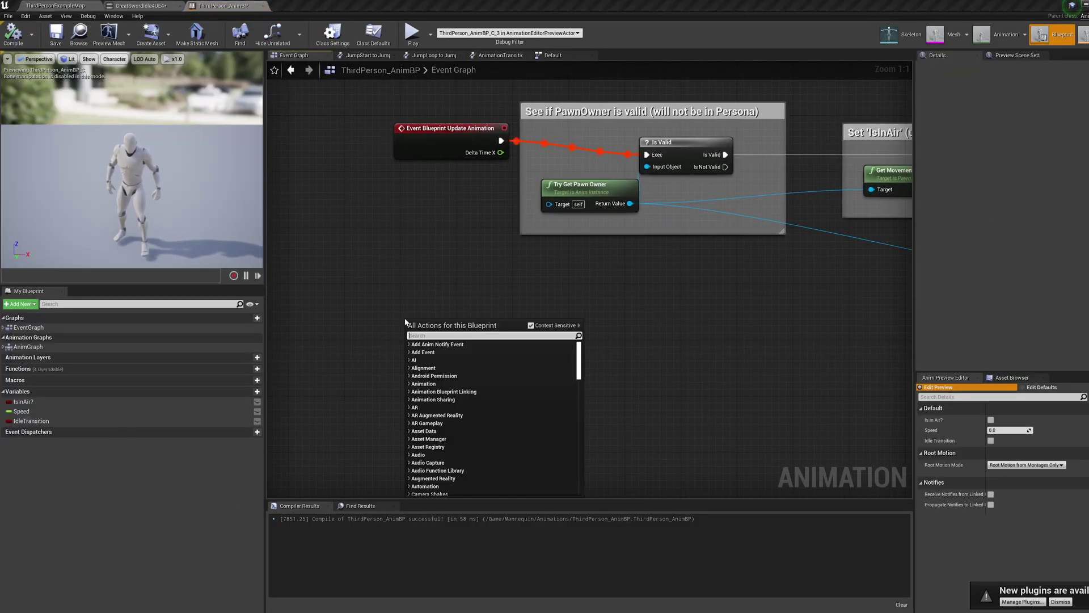
type("begin id")
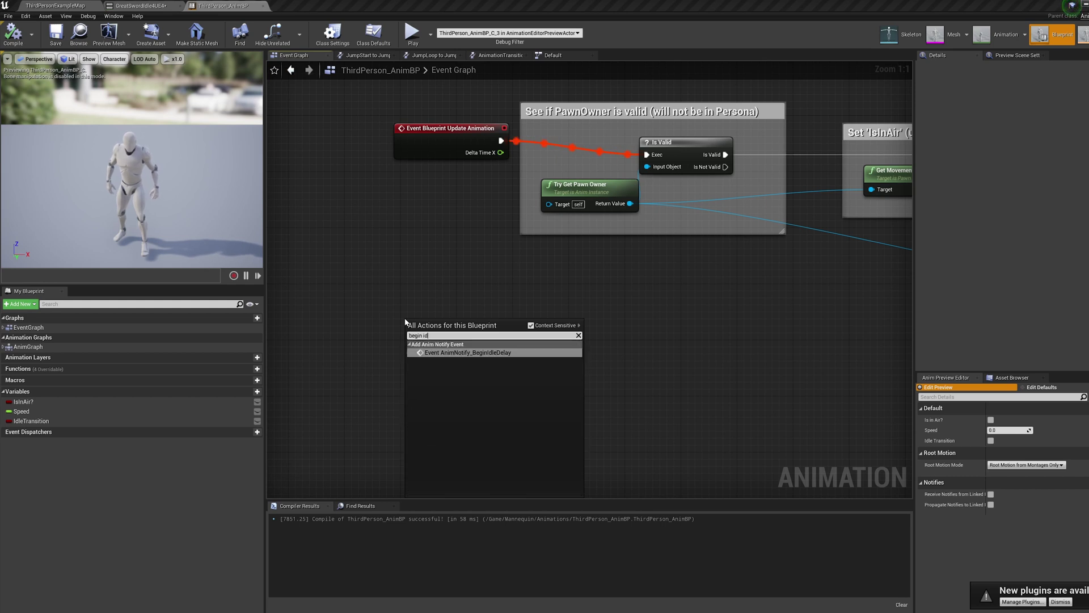
key("Return")
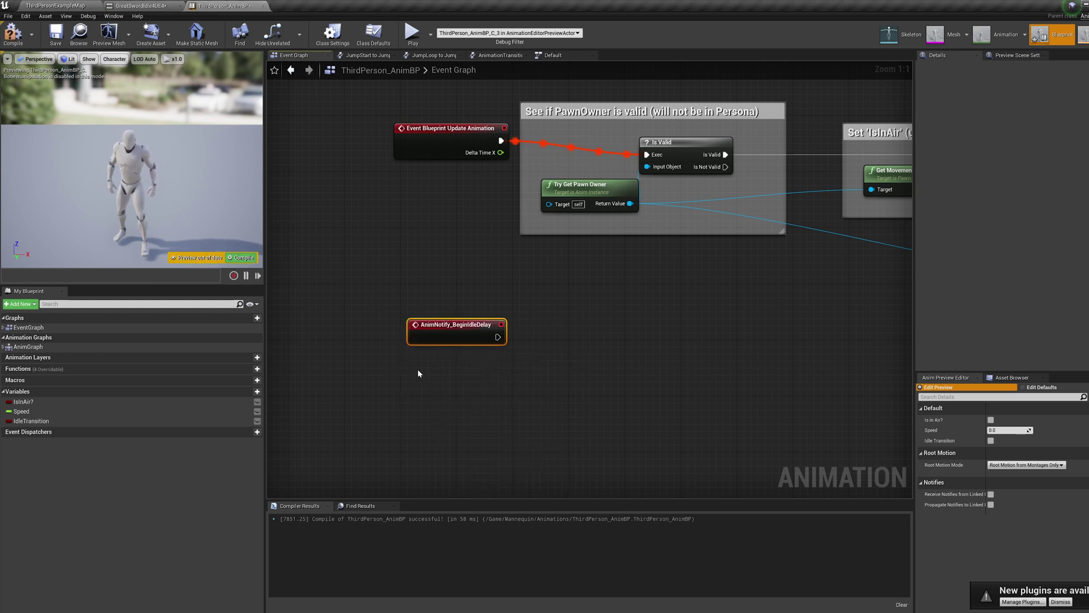
Add an event node for the EndIdleAnimation notify below the BeginIdleDelay event in the ThirdPerson_AnimBP Event Graph
right_click(394, 395)
type("endid")
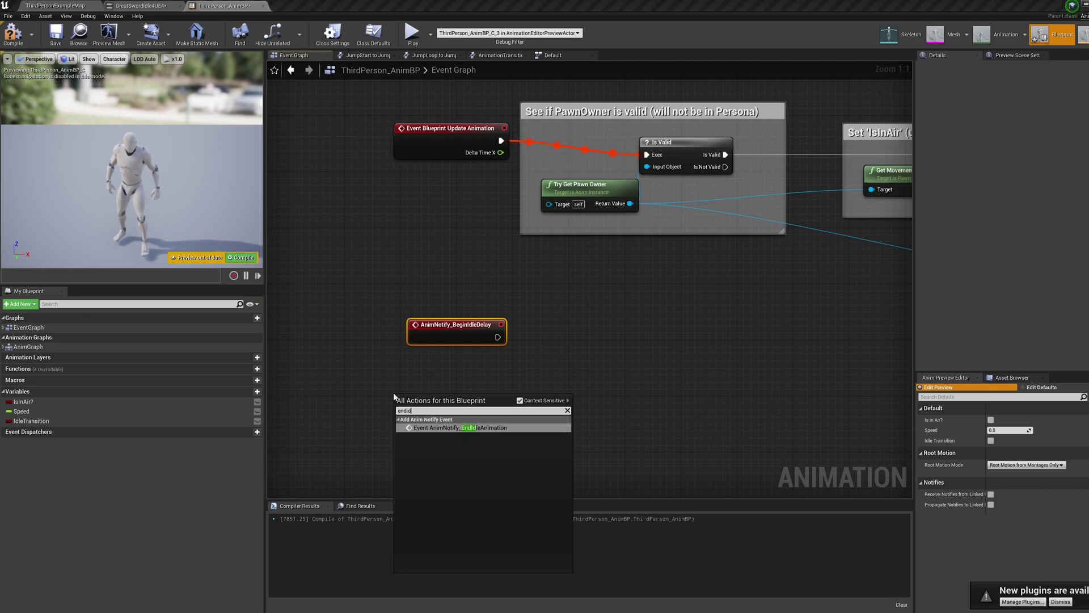
key("Return")
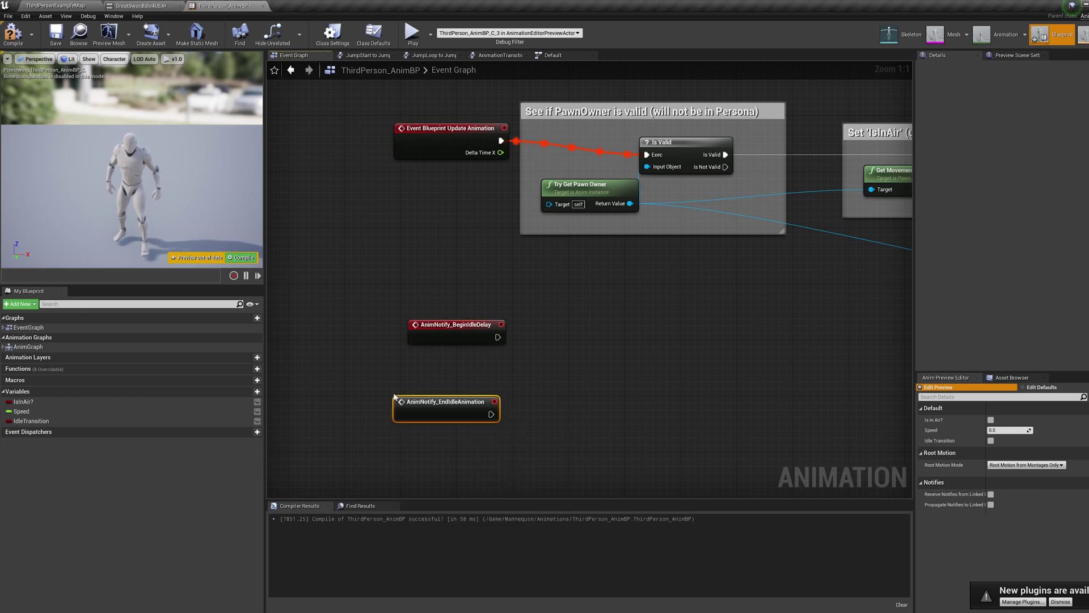
left_click(143, 6)
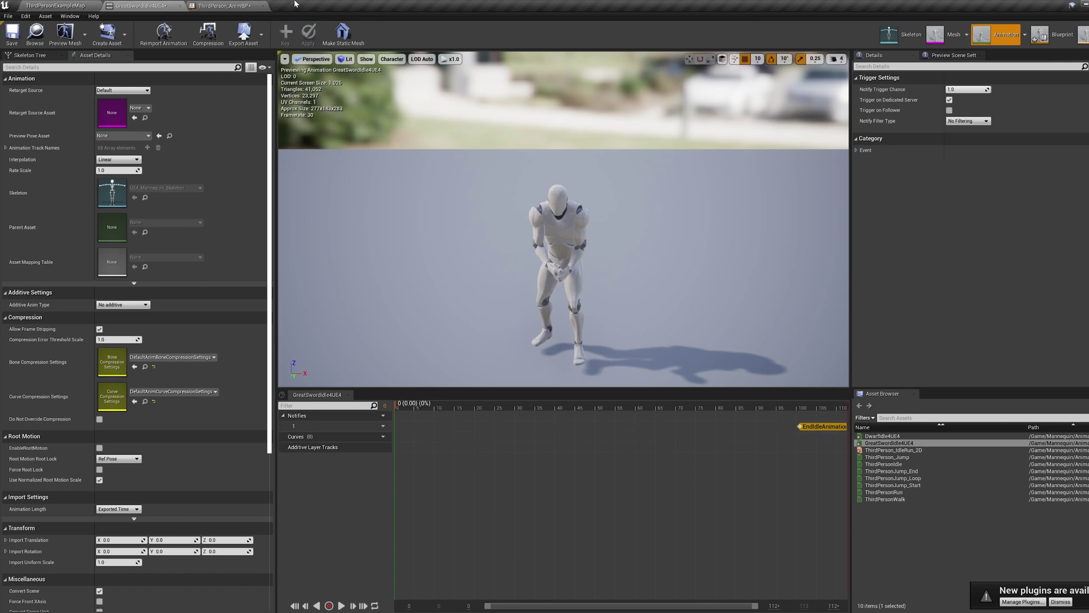
left_click(241, 5)
Reposition the two notify event nodes beneath the Event Blueprint Update Animation chain
left_click_drag(570, 462, 344, 255)
right_click_drag(378, 314, 371, 204)
left_click_drag(415, 217, 407, 245)
right_click_drag(527, 254, 553, 330)
Add a Delay node and run it from the AnimNotify_BeginIdleDelay event, spacing the nodes apart
left_click(554, 363)
key("d")
left_click(559, 317)
right_click_drag(571, 413, 574, 342)
left_click_drag(444, 329, 453, 392)
left_click(489, 324)
left_click_drag(510, 257, 567, 264)
left_click_drag(587, 265, 503, 326)
Feed the Delay's Duration from a new Random Float in Range node placed beneath the BeginIdleDelay event
left_click(571, 367)
type("random float")
key("Down")
key("Down")
key("Return")
left_click_drag(536, 333, 480, 301)
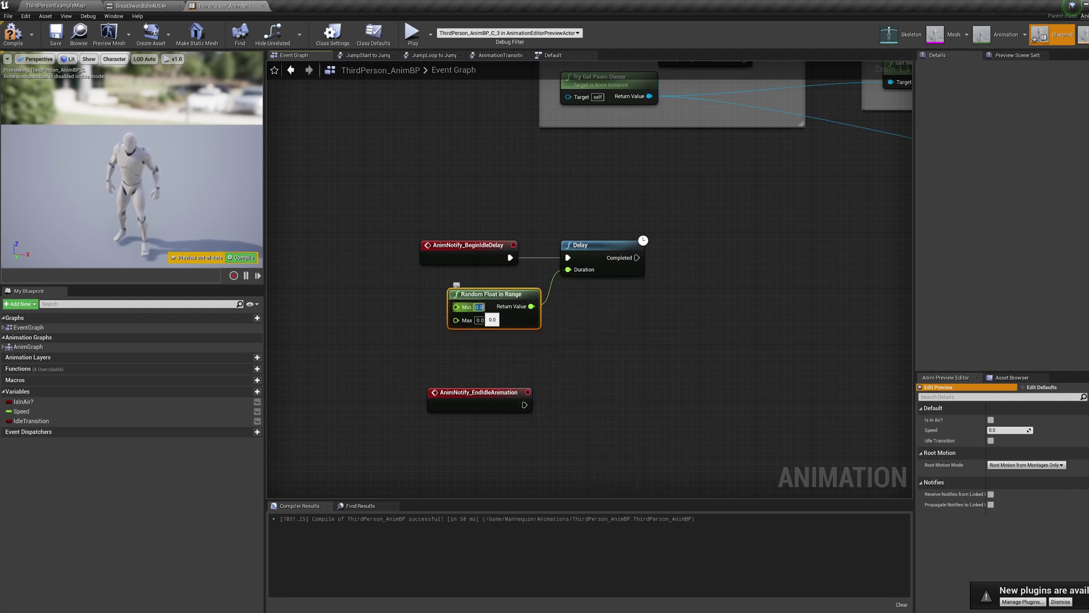
Set the random float range to Min 2.0 and Max 4.0 and tidy the node's position beside the Delay
type("2")
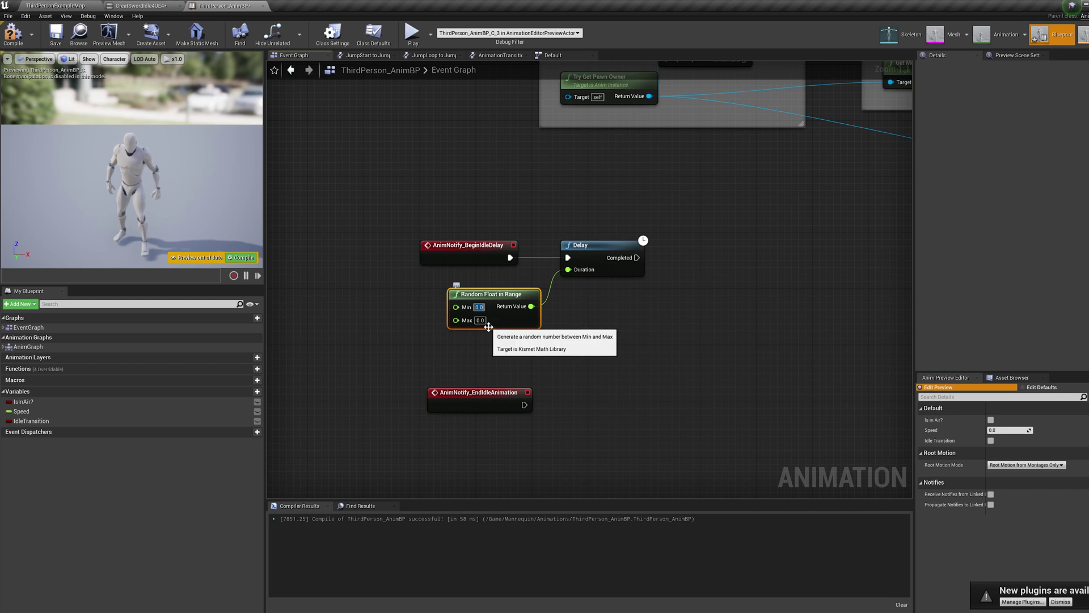
left_click(480, 352)
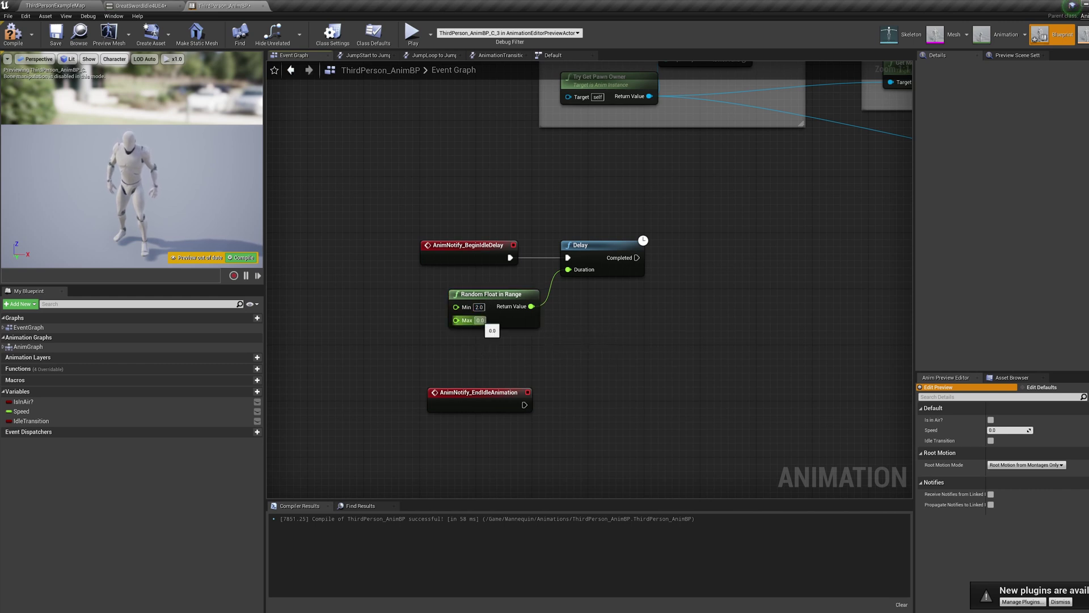
left_click(478, 345)
left_click_drag(556, 346, 486, 299)
right_click_drag(464, 376, 497, 353)
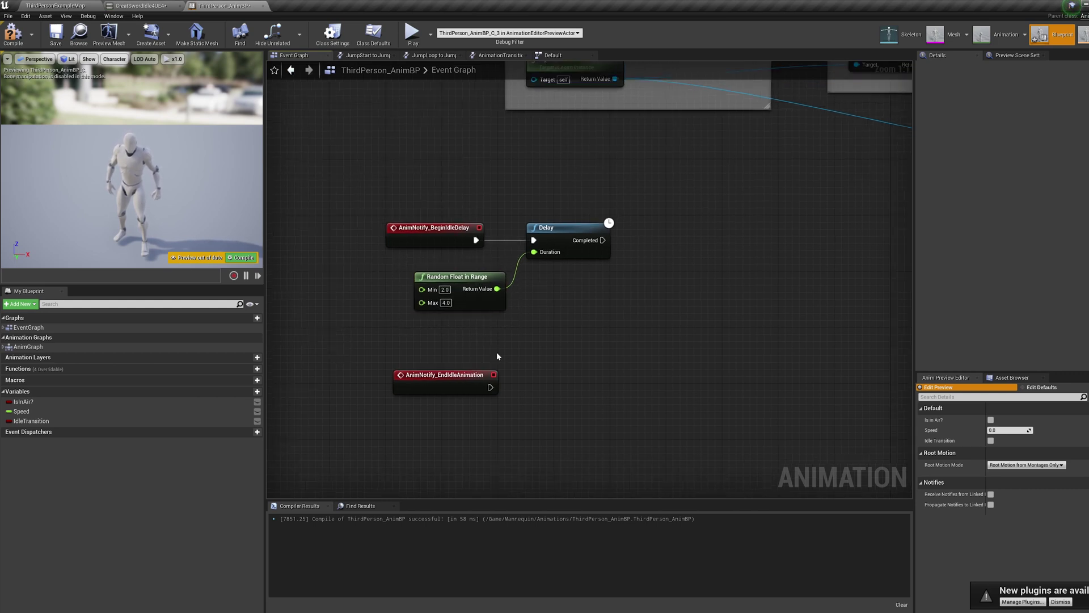
left_click_drag(484, 305, 478, 297)
left_click(465, 329)
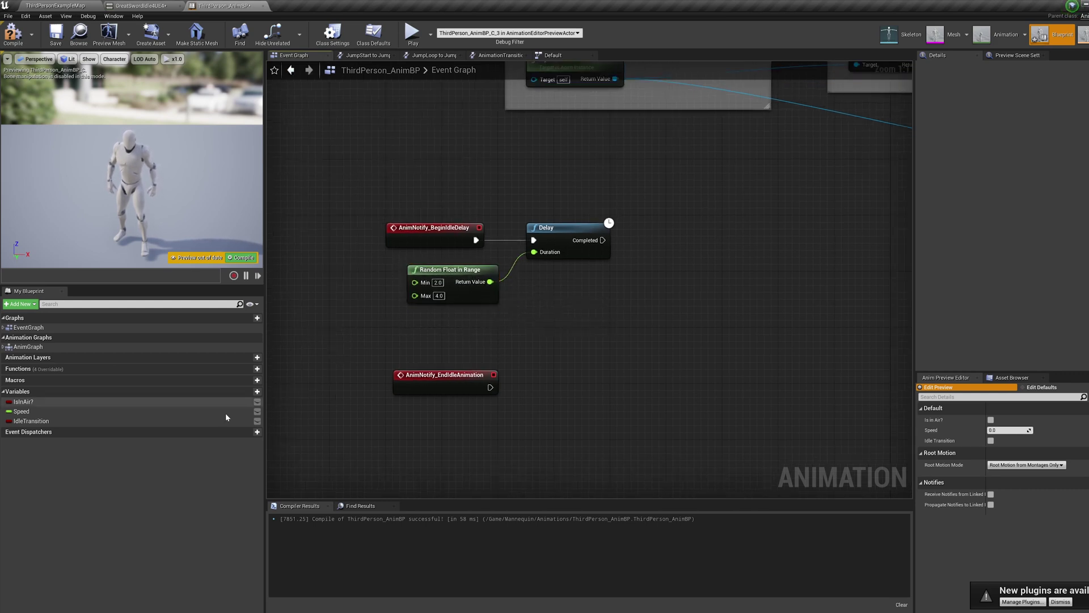
left_click(163, 423)
key("Delete")
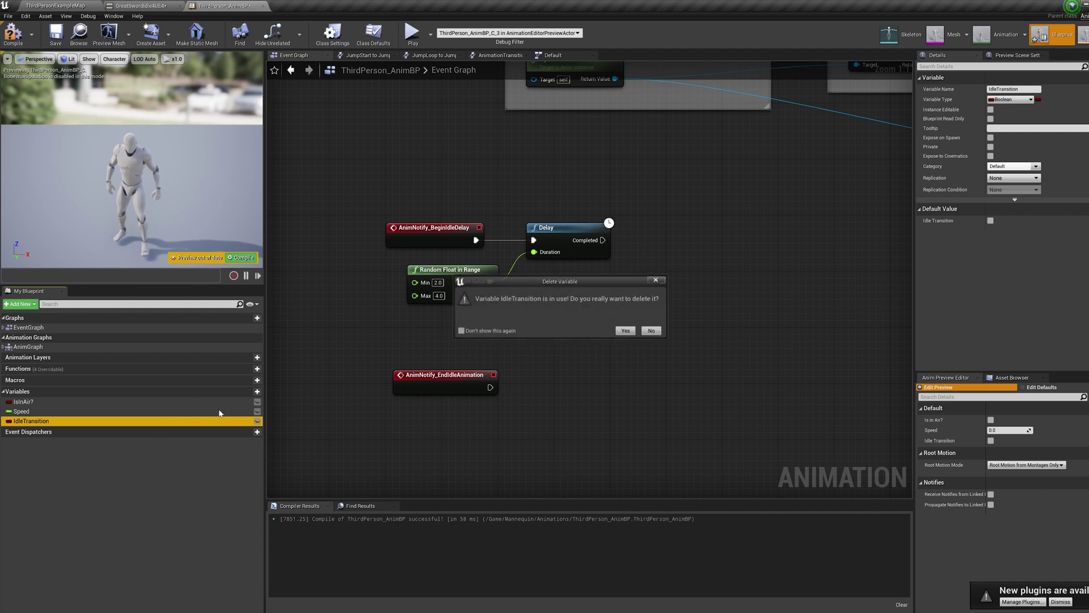
left_click(652, 331)
left_click(34, 421)
key("F2")
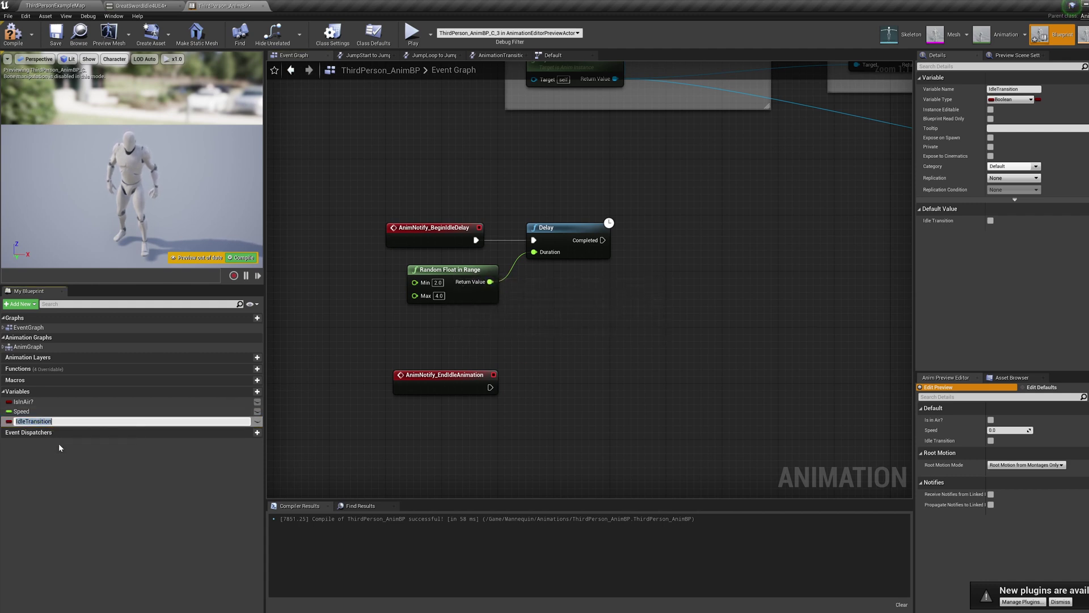
Set IdleTransition to true when the Delay completes, and to false from the AnimNotify_EndIdleAnimation event using a copy of the Set node
left_click_drag(56, 421, 656, 240)
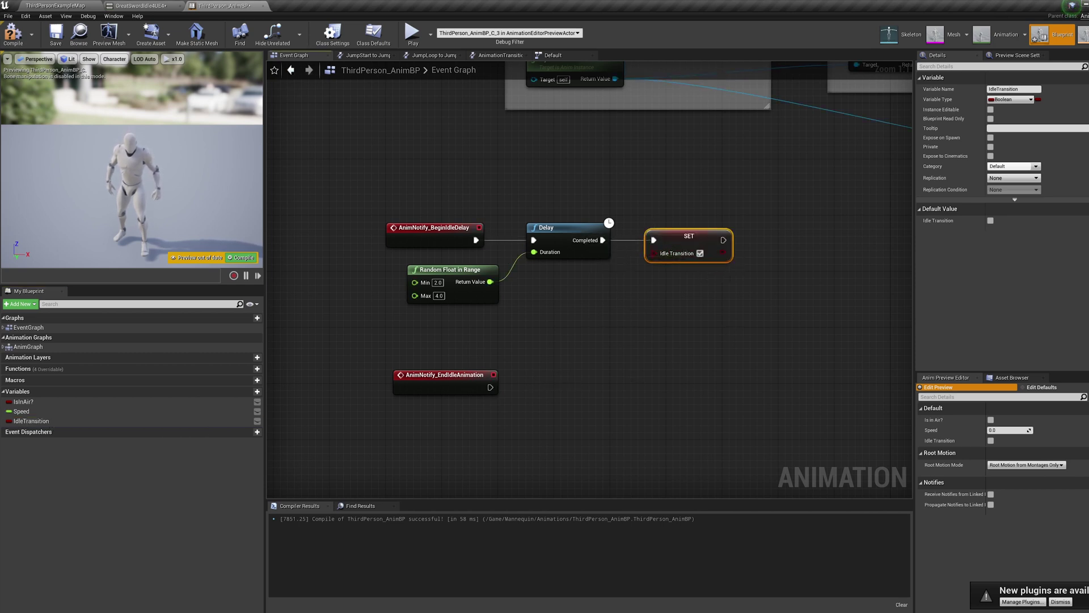
left_click_drag(732, 330, 683, 166)
key("ctrl+c")
key("ctrl+v")
left_click_drag(652, 318, 613, 328)
left_click_drag(511, 328, 598, 333)
left_click(653, 341)
Align the EndIdleAnimation event and its Set node beneath the BeginIdleDelay chain
left_click_drag(732, 398, 493, 308)
left_click_drag(459, 319, 450, 290)
right_click_drag(769, 306, 698, 377)
scroll(699, 377, "down", 3)
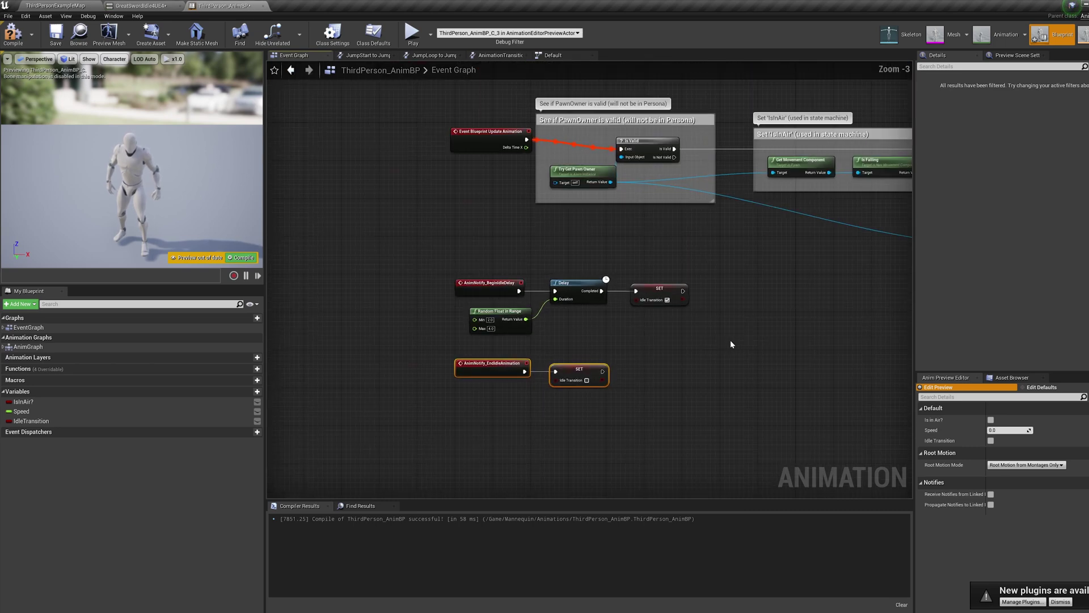
Delete the Branch, greater-than comparison and Idle Transition Set nodes that follow the Speed Set node
right_click_drag(908, 309, 632, 288)
right_click_drag(860, 252, 564, 338)
scroll(563, 338, "up", 3)
left_click_drag(834, 258, 629, 307)
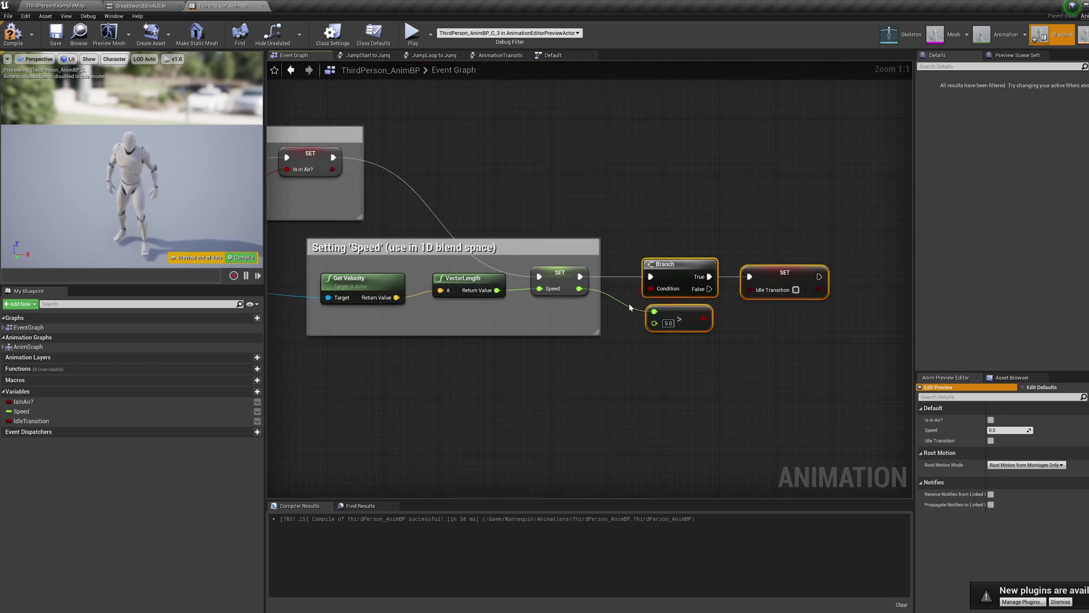
key("Delete")
right_click_drag(688, 339, 641, 325)
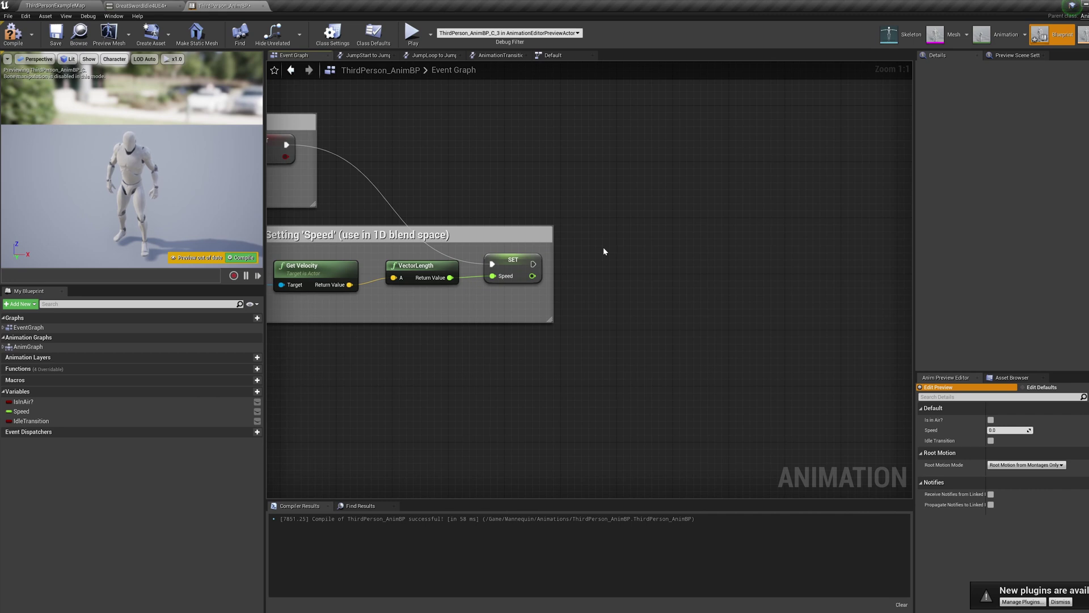
Add a Branch node and connect it to the execution output of the Speed Set node
key("b")
left_click(604, 247)
left_click_drag(534, 264, 611, 265)
Drive the Branch condition with a greater-than comparison of Speed against 5.0, placed beneath the Branch
left_click_drag(532, 276, 611, 277)
type(">")
key("Return")
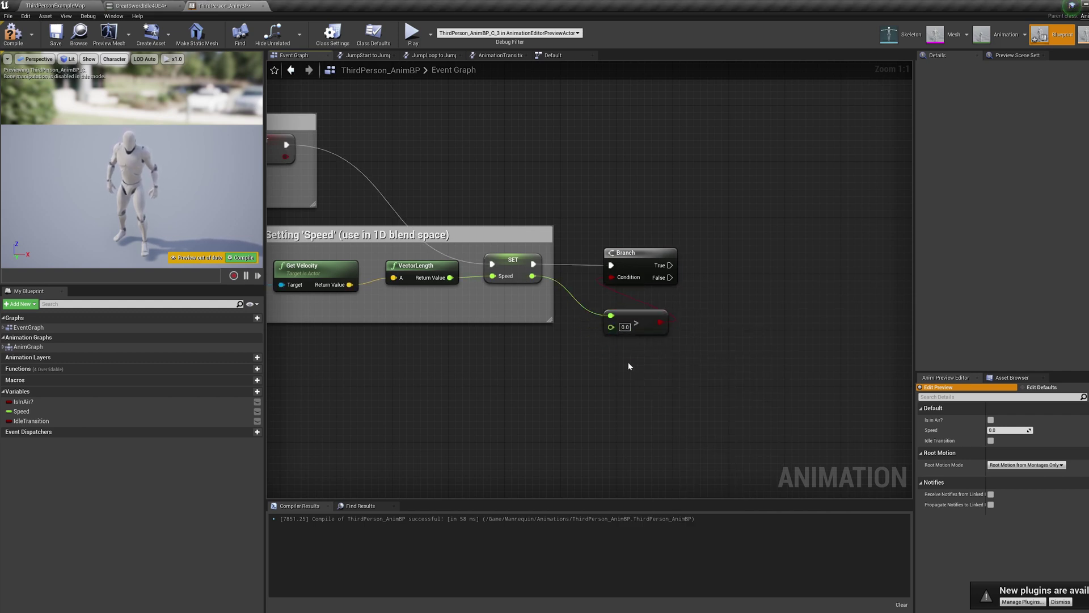
key("Return")
left_click_drag(652, 329, 667, 306)
left_click(682, 358)
Set IdleTransition to false from the Branch's True output
right_click_drag(749, 341, 656, 360)
left_click(384, 445)
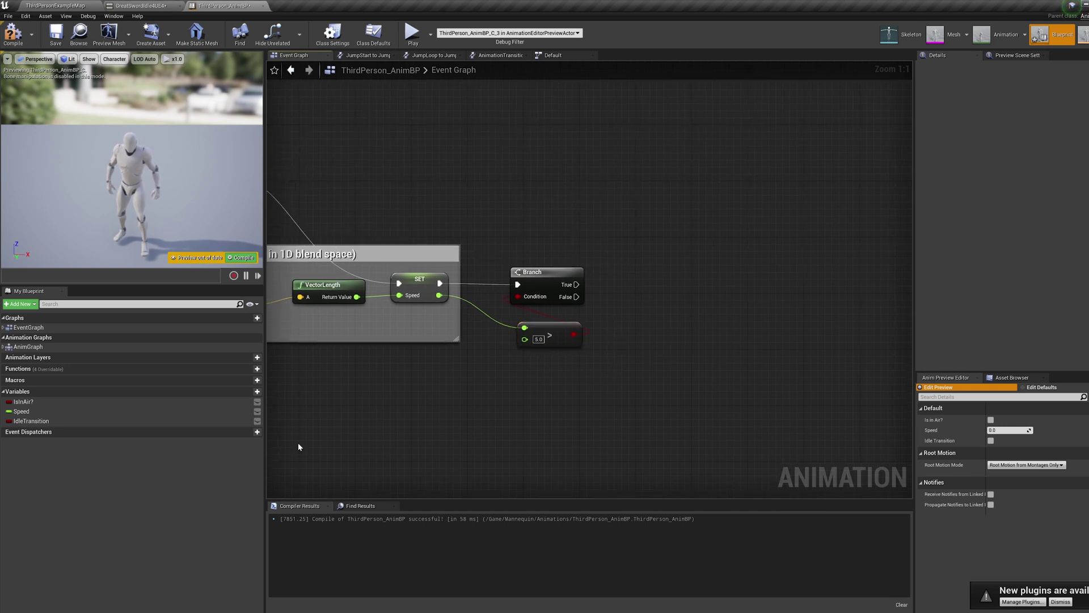
left_click_drag(80, 422, 673, 302)
left_click(659, 354)
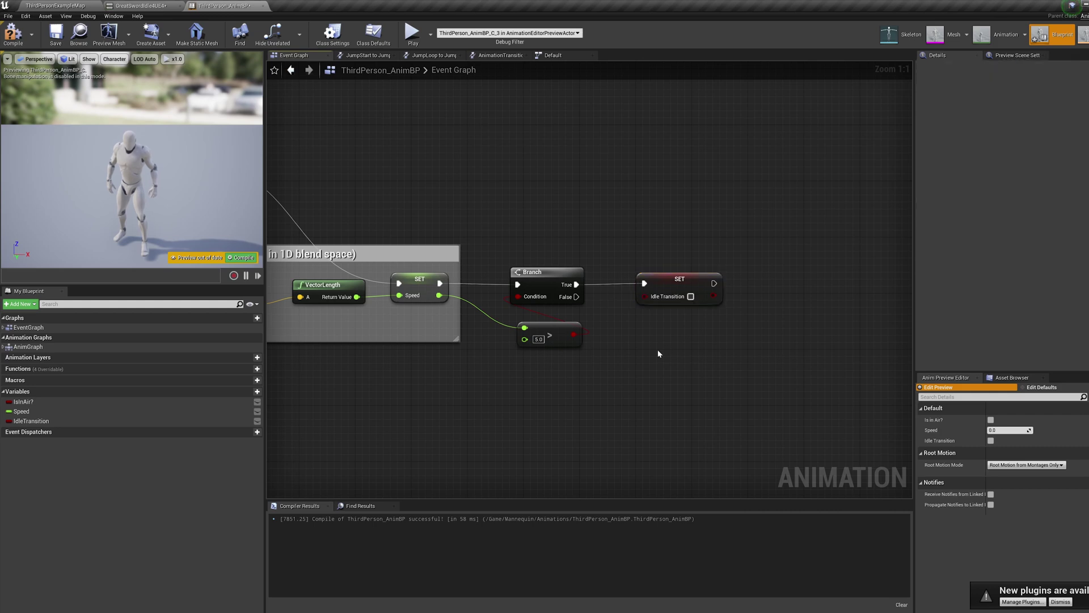
Examine the BeginIdleDelay, EndIdleAnimation and Speed branch node chains in the Event Graph
right_click_drag(557, 402, 499, 328)
left_click_drag(729, 362, 326, 220)
left_click(324, 219)
right_click_drag(635, 431, 631, 343)
left_click_drag(647, 385, 306, 267)
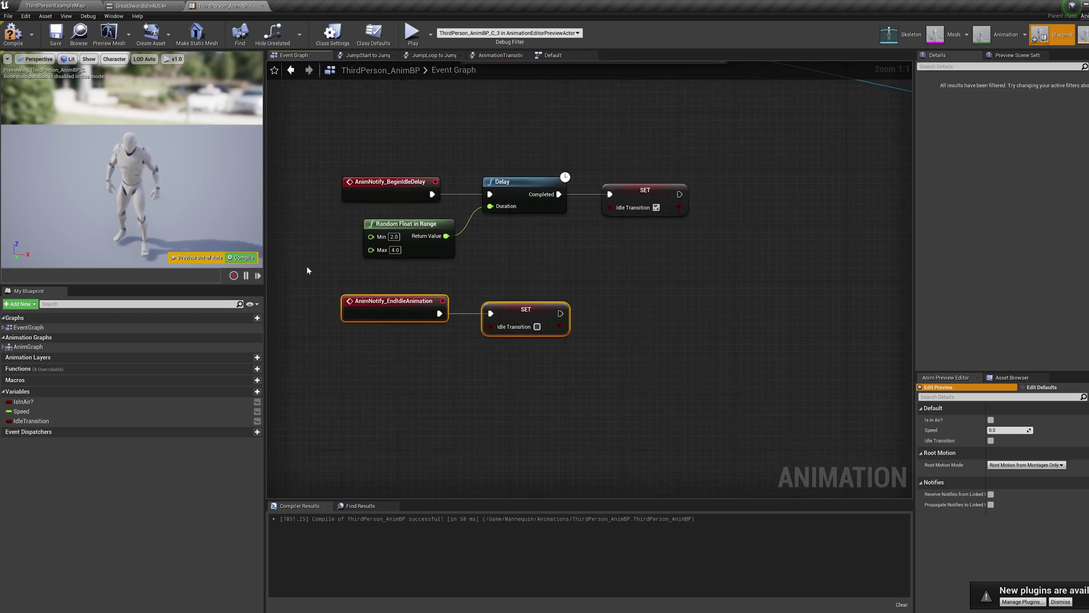
left_click(729, 270)
right_click_drag(730, 271, 437, 352)
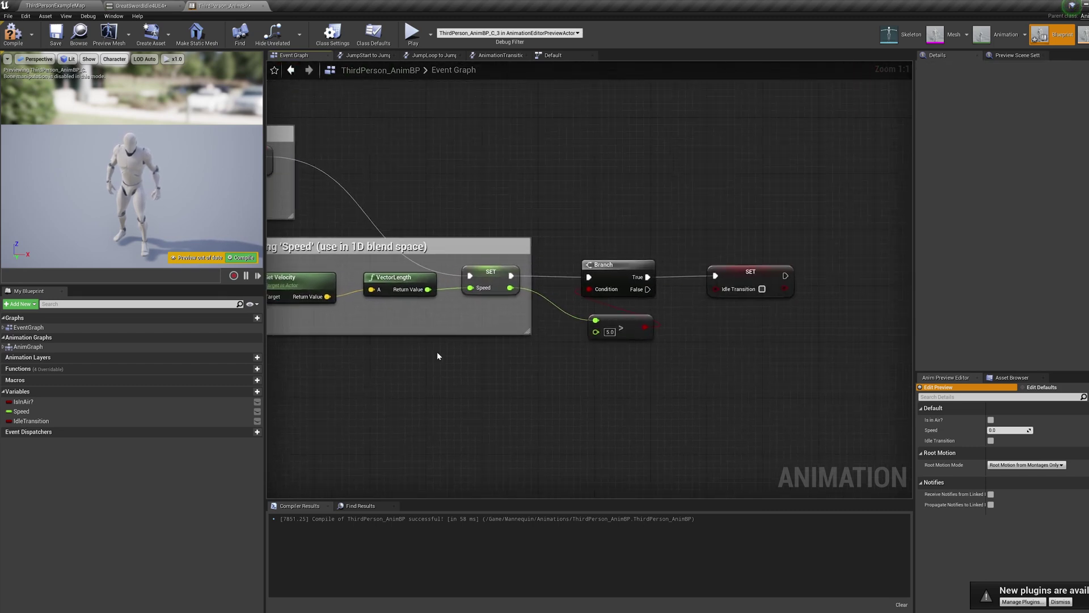
left_click_drag(776, 372, 515, 208)
right_click_drag(405, 379, 746, 307)
scroll(503, 367, "down", 2)
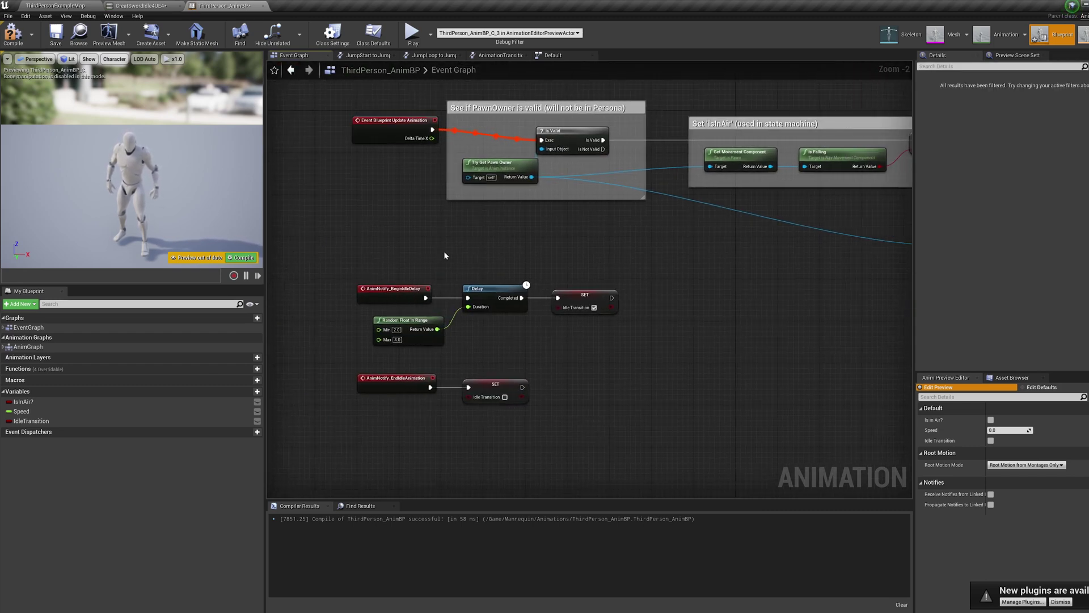
Add a state named IdleAnim to the AnimGraph's Default state machine and open that state's graph
double_click(28, 347)
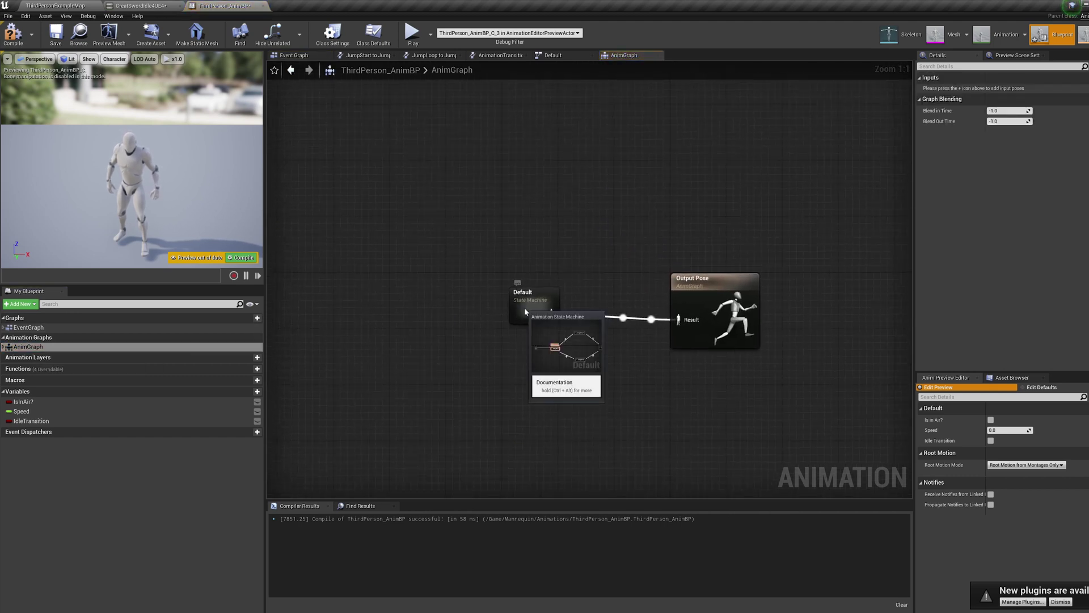
double_click(524, 310)
right_click(506, 353)
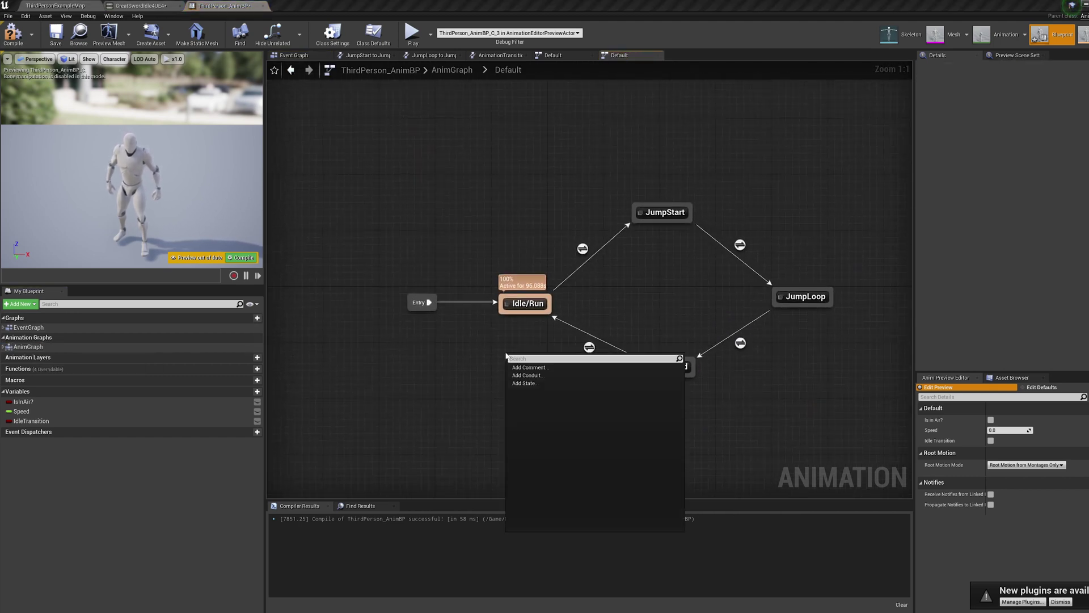
left_click(532, 385)
type("IdleAnim")
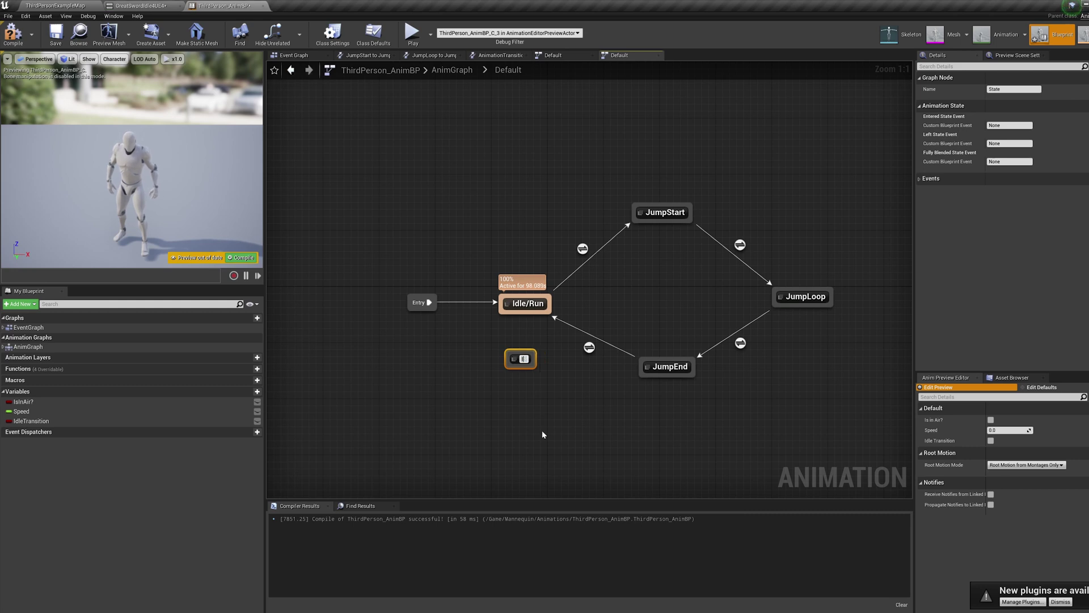
key("Return")
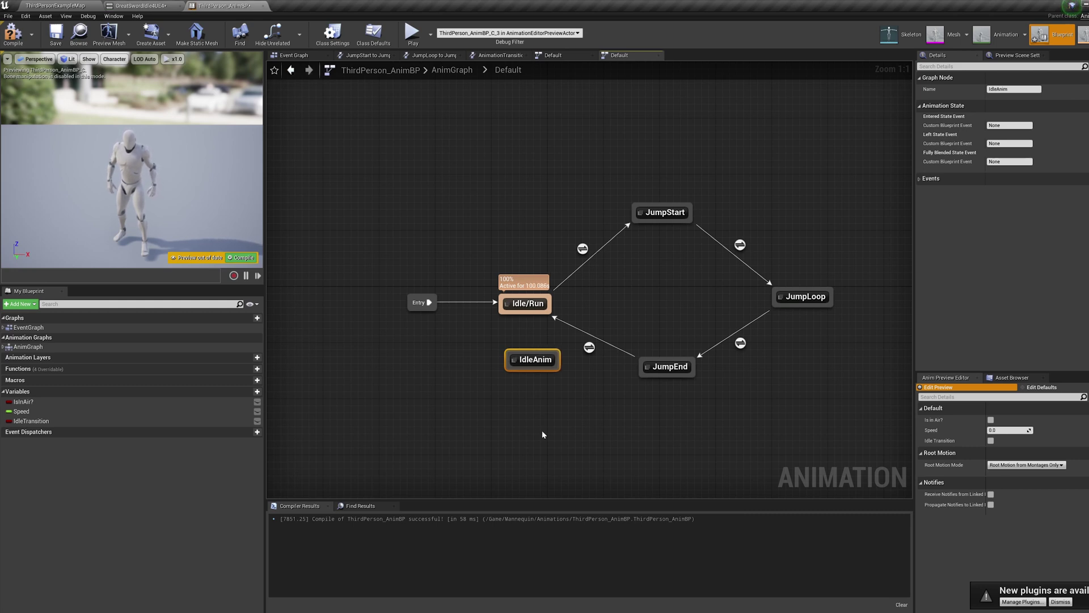
double_click(516, 365)
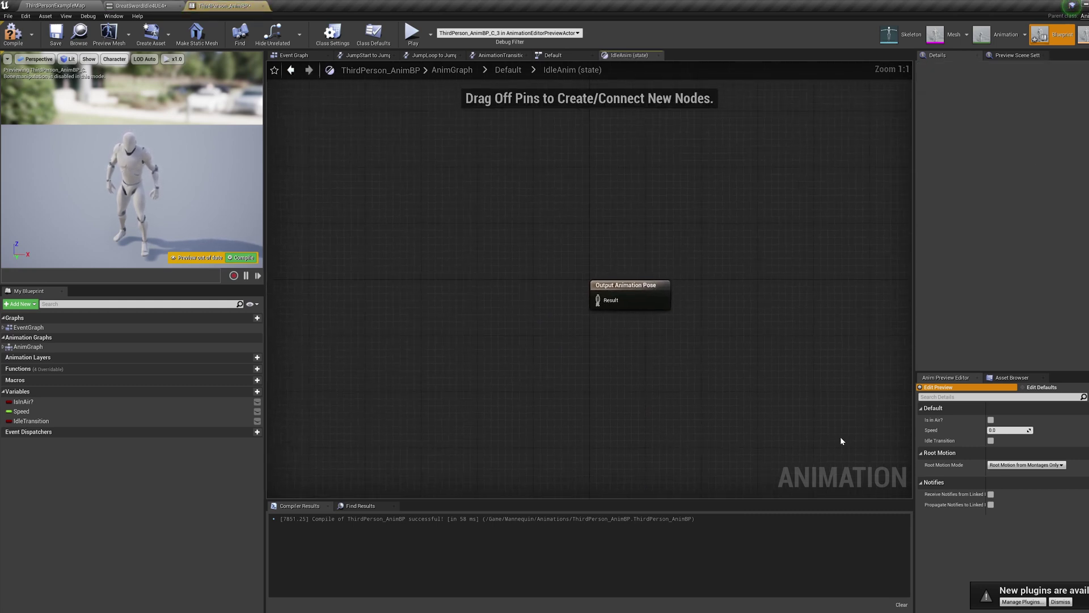
left_click(1012, 377)
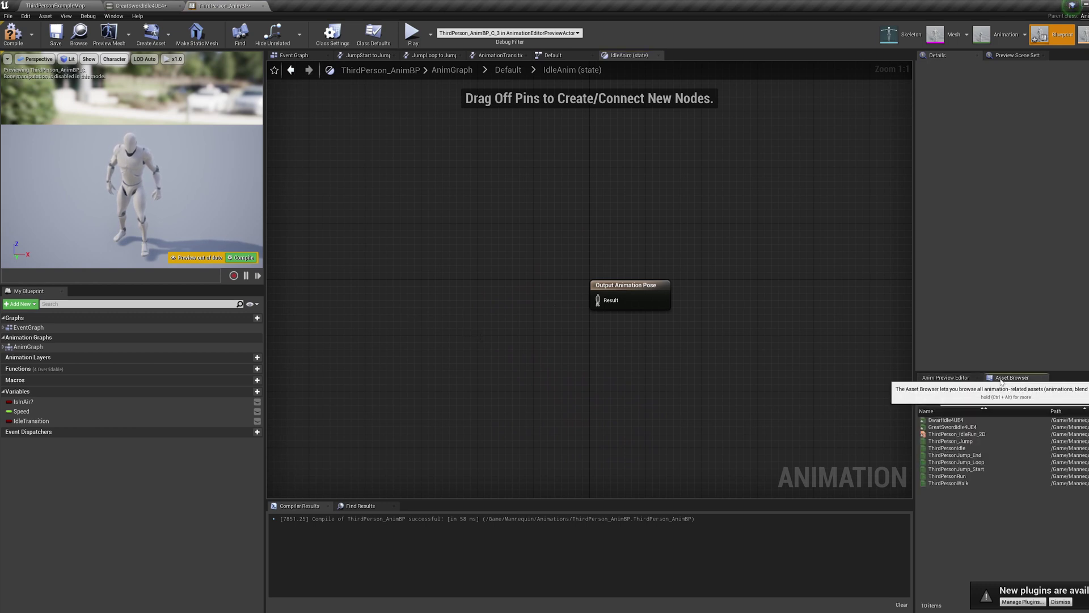
left_click_drag(954, 421, 471, 303)
left_click_drag(410, 253, 406, 254)
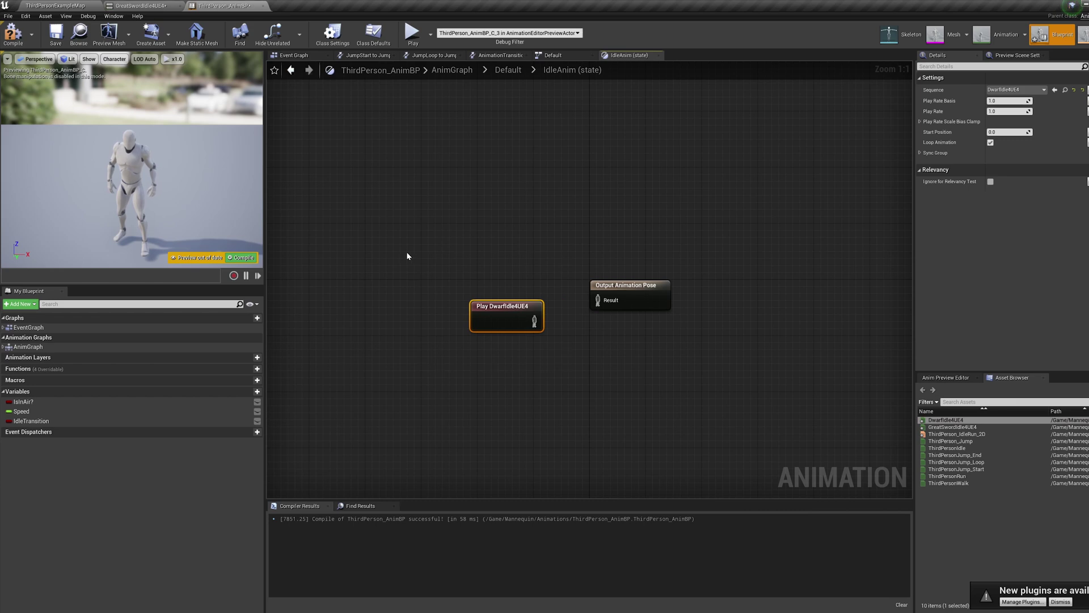
key("Delete")
Add a Random Sequence Player to the IdleAnim state and connect it to the Output Animation Pose
right_click(465, 307)
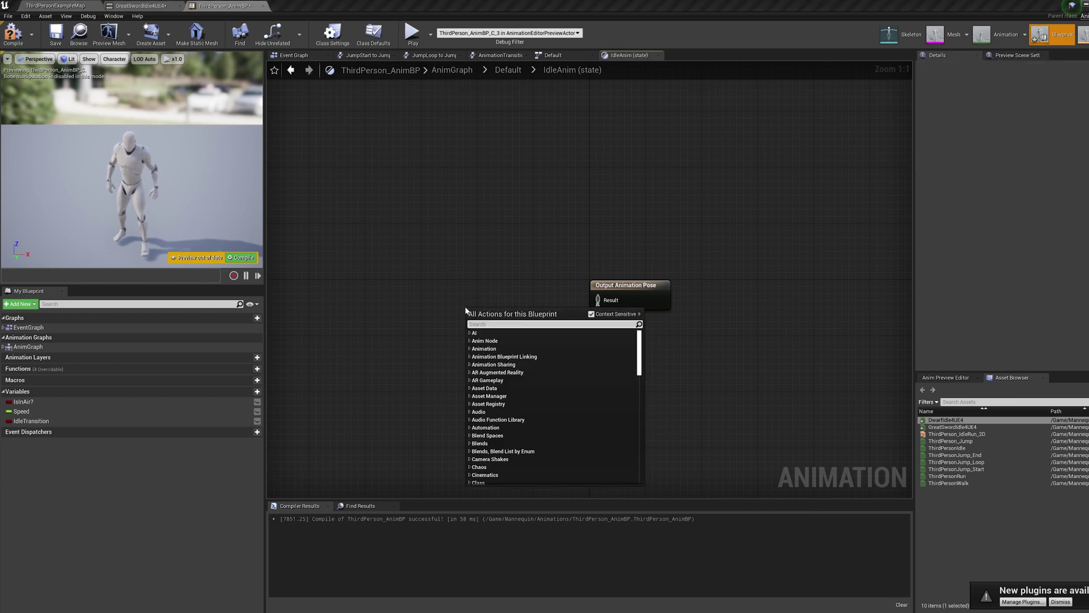
type("random sequence")
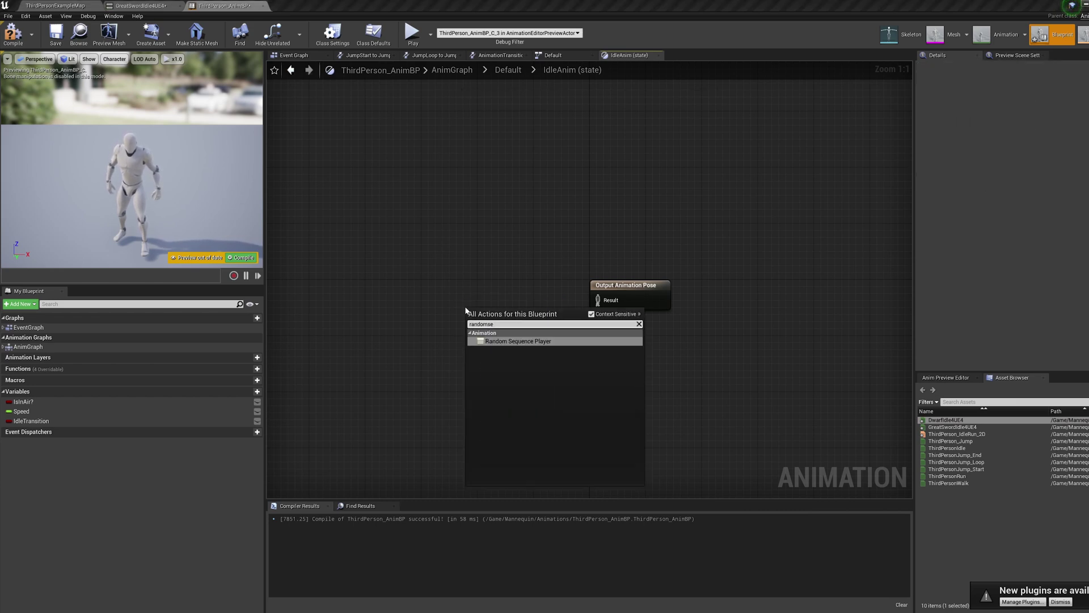
key("Return")
left_click_drag(465, 311, 465, 283)
left_click_drag(541, 300, 599, 301)
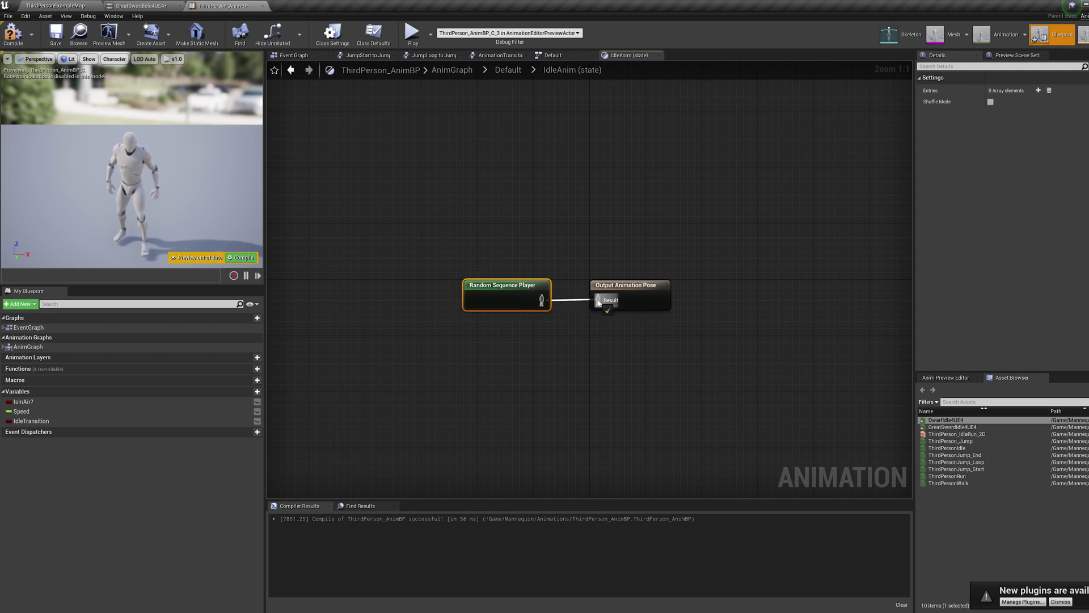
Give the Random Sequence Player two entries, using DwarfIdle4UE4 for entry 0 and GreatSwordIdle4UE4 for entry 1
left_click(1038, 90)
left_click(1038, 90)
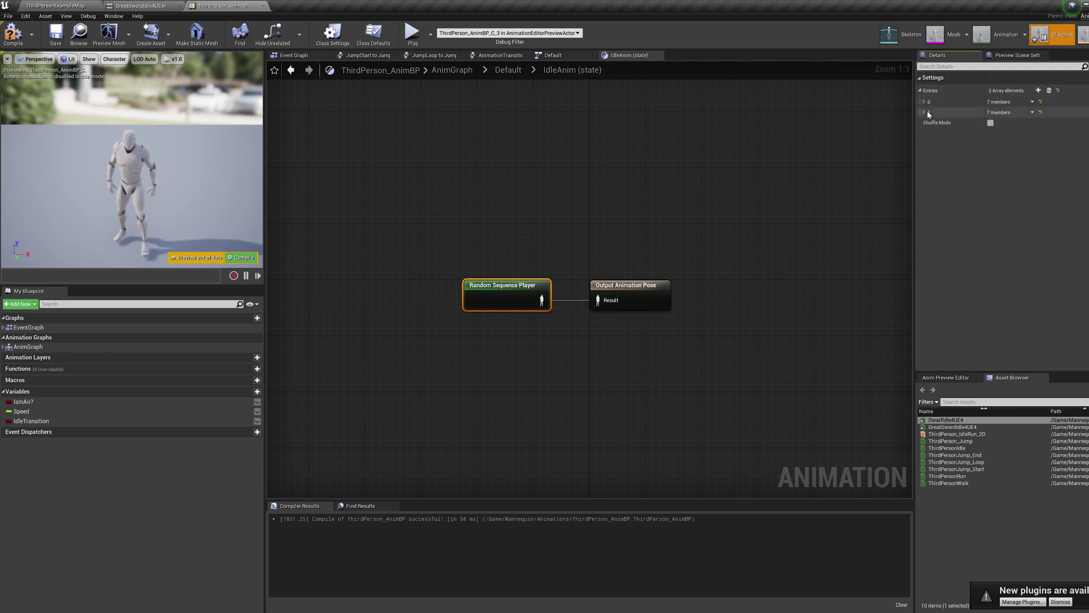
left_click(924, 112)
left_click(924, 102)
left_click(1067, 119)
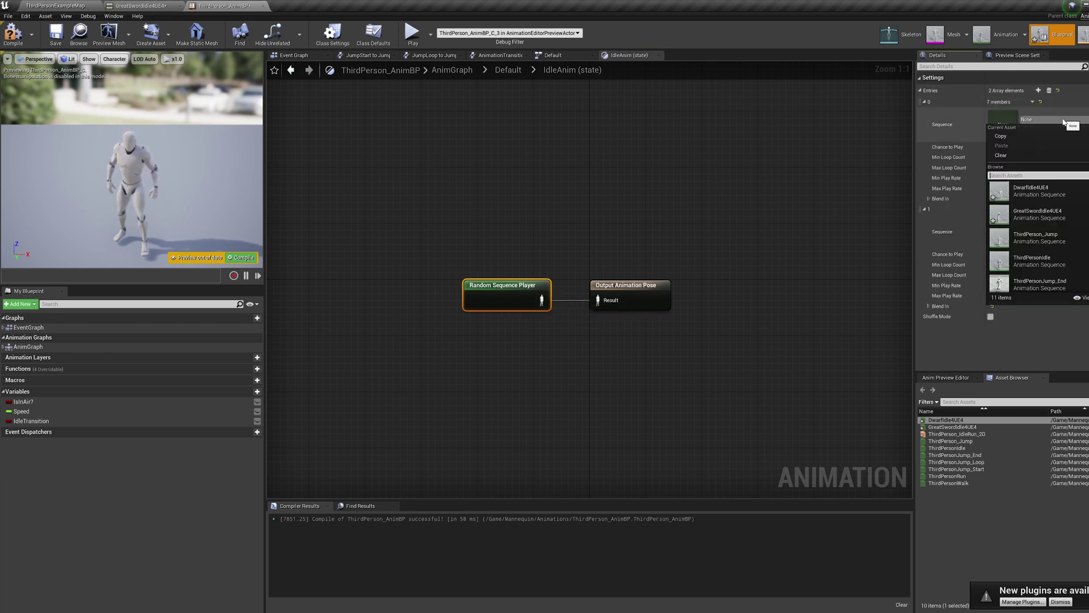
left_click(1038, 192)
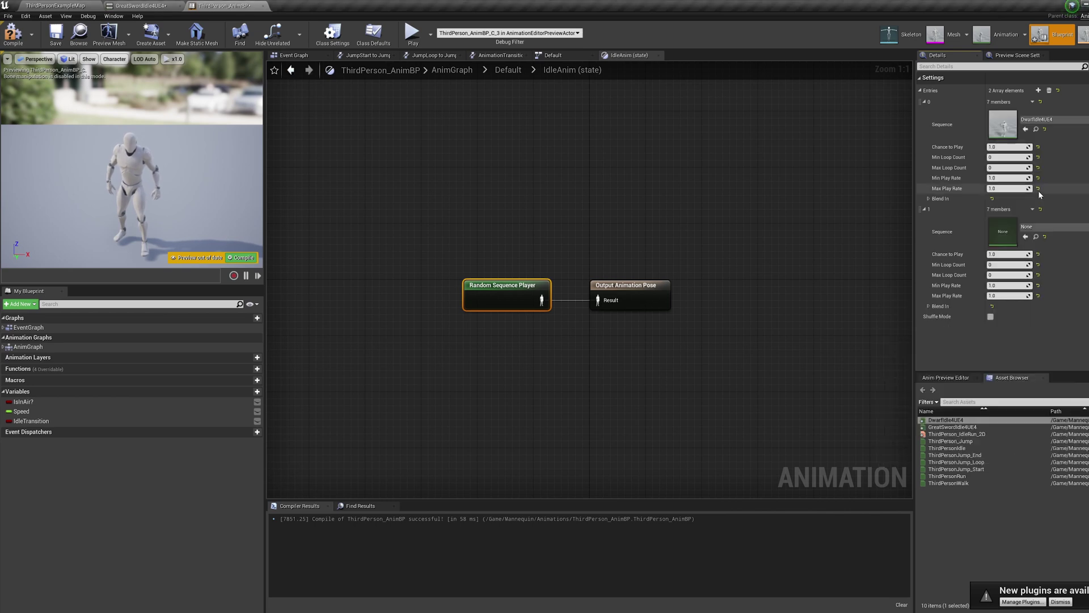
left_click(1050, 227)
left_click(1038, 321)
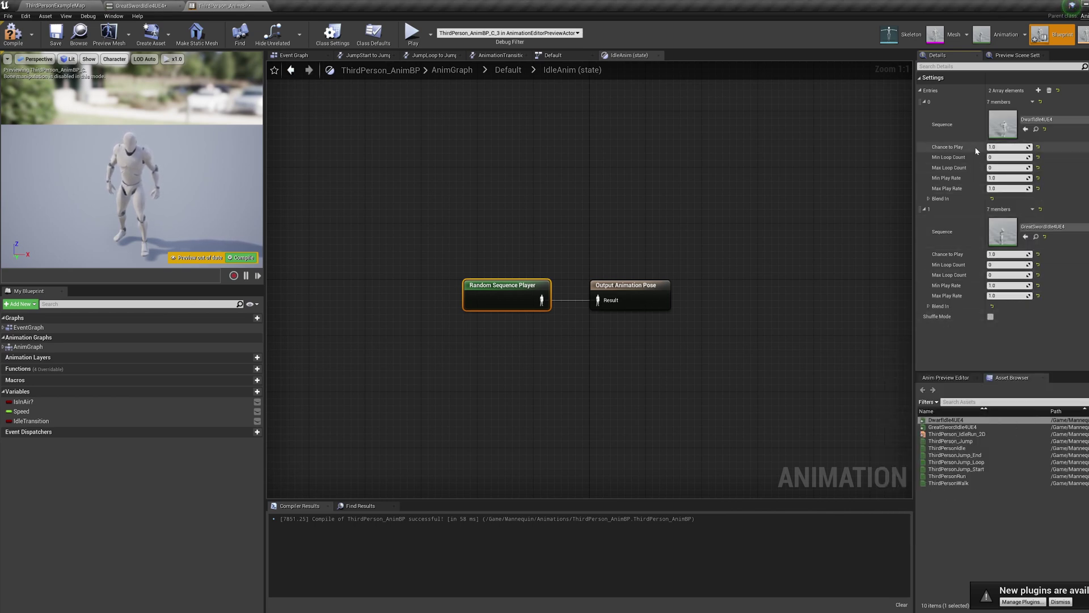
Expand the DwarfIdle4UE4 entry's Blend In settings and compile the blueprint
left_click(928, 199)
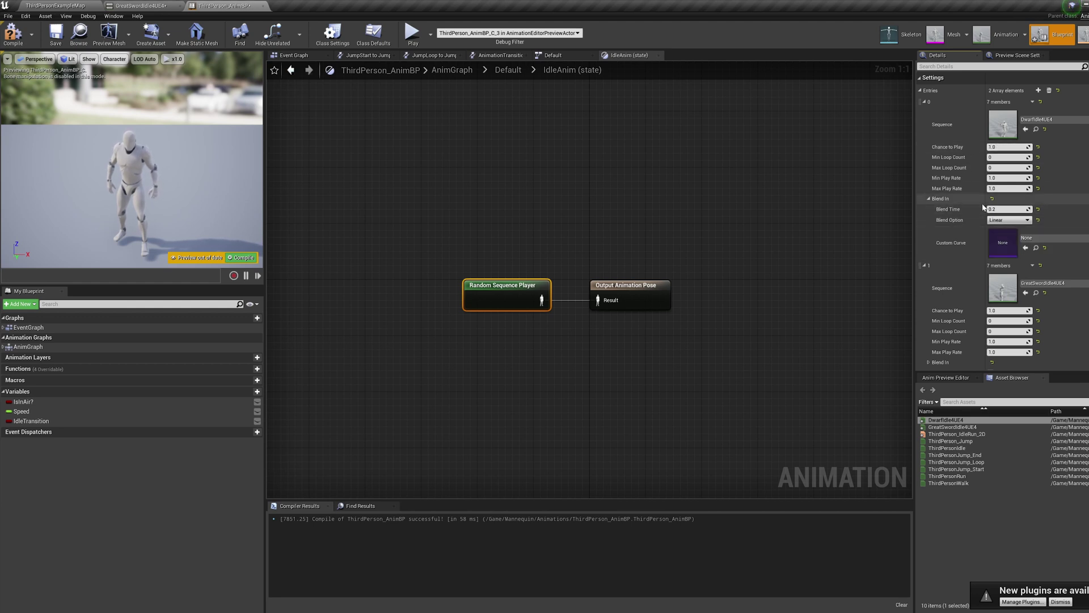
right_click_drag(662, 229, 678, 238)
left_click(13, 34)
Create a transition from Idle/Run to IdleAnim in the Default state machine, with IdleTransition driving Can Enter Transition
left_click(290, 70)
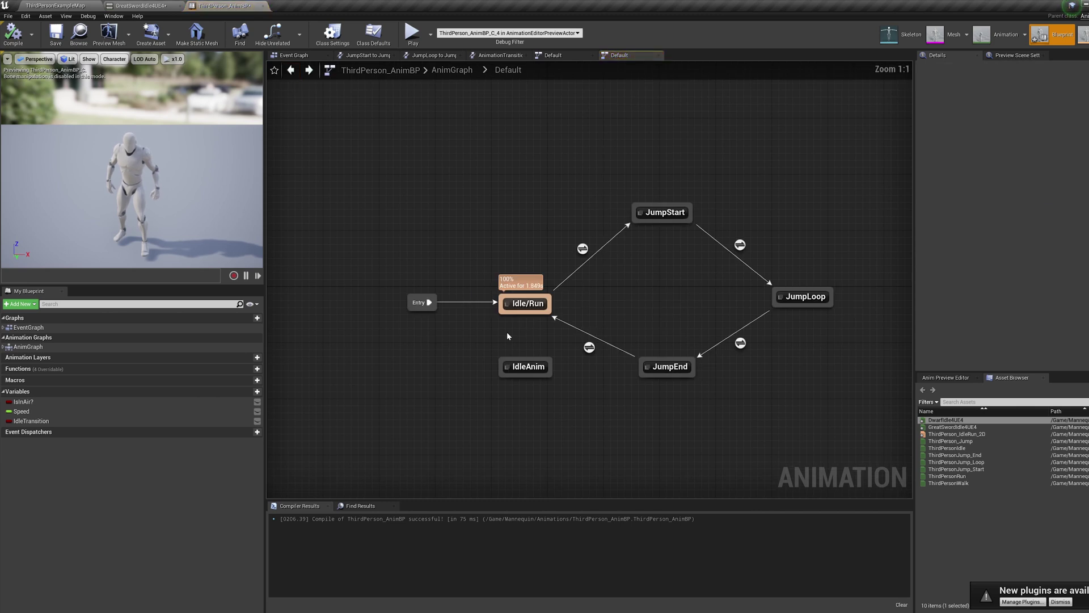
left_click_drag(536, 318, 536, 346)
left_click_drag(536, 363, 536, 363)
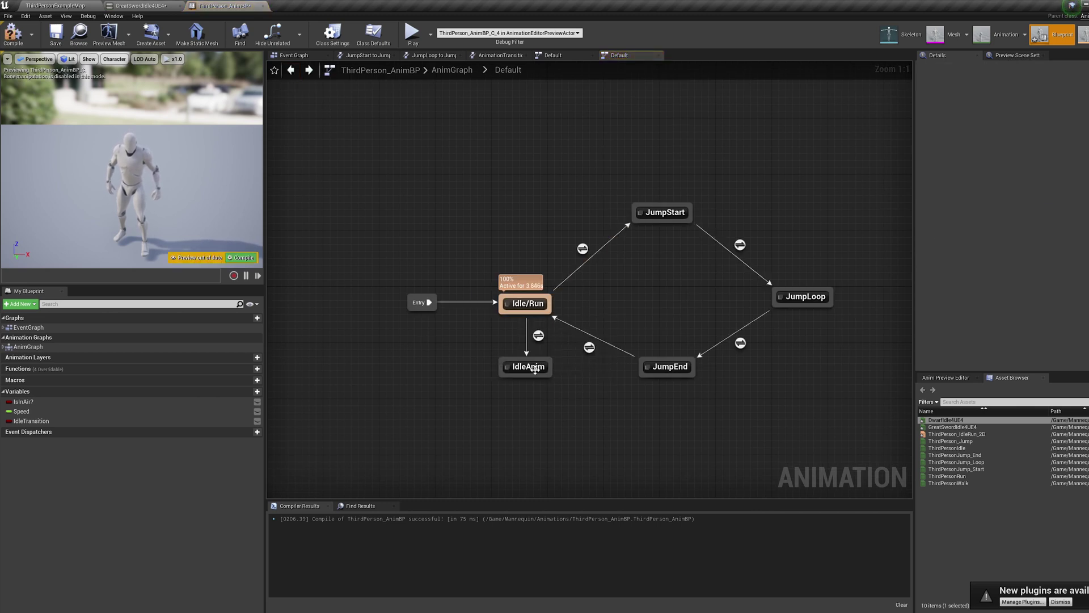
double_click(539, 336)
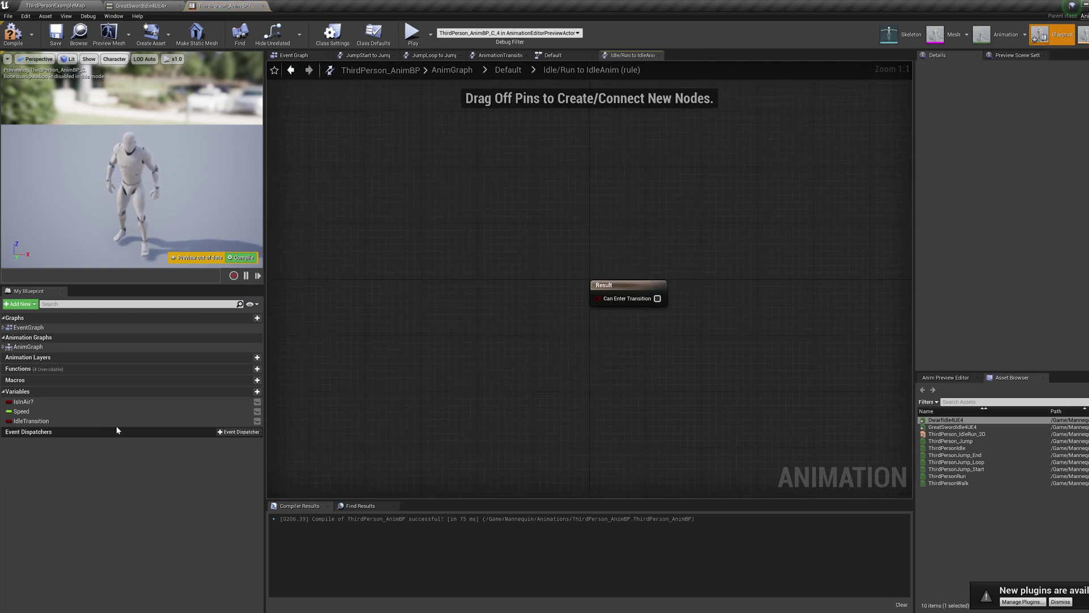
left_click_drag(67, 427, 598, 299, "ctrl")
left_click_drag(483, 321, 517, 301)
Create a transition from IdleAnim back to Idle/Run, with IdleTransition feeding Can Enter Transition through a NOT Boolean node
left_click(291, 70)
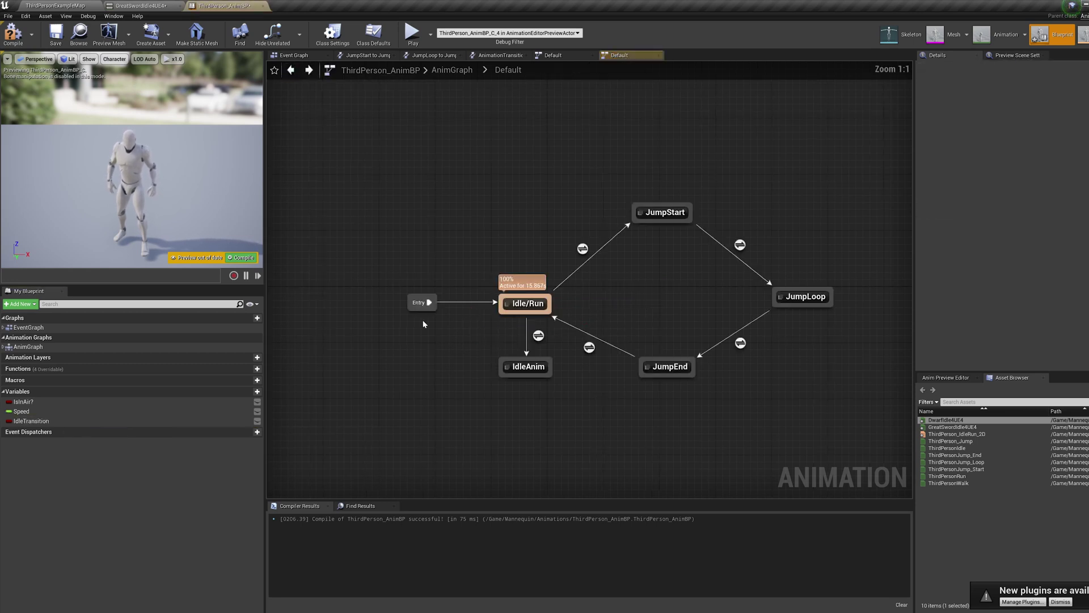
left_click_drag(515, 361, 517, 314)
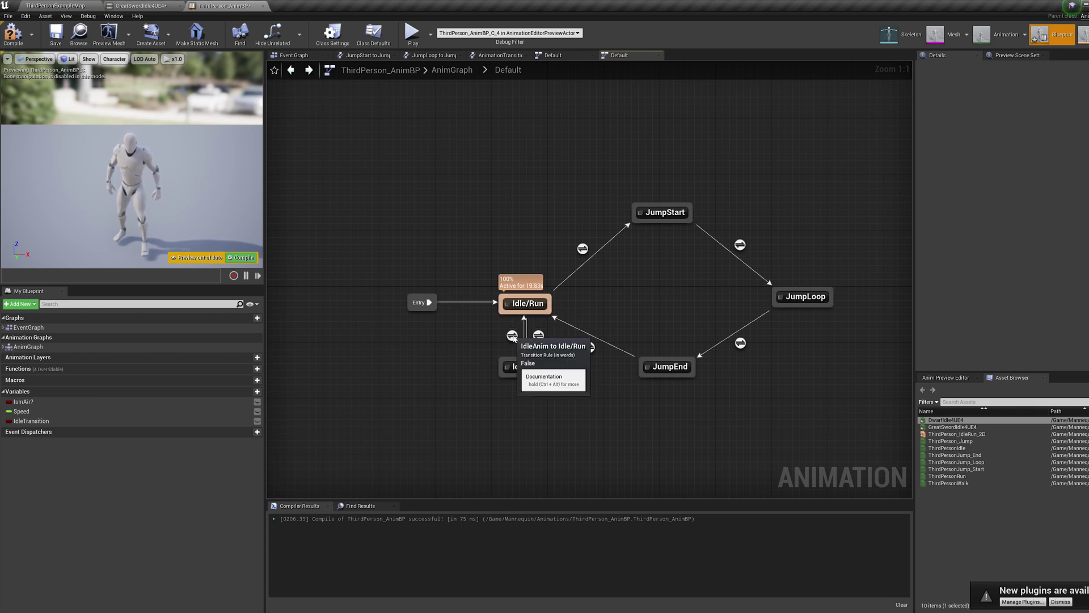
double_click(505, 336)
left_click_drag(63, 421, 380, 332, "ctrl")
left_click_drag(397, 293, 488, 304, "ctrl")
type("not")
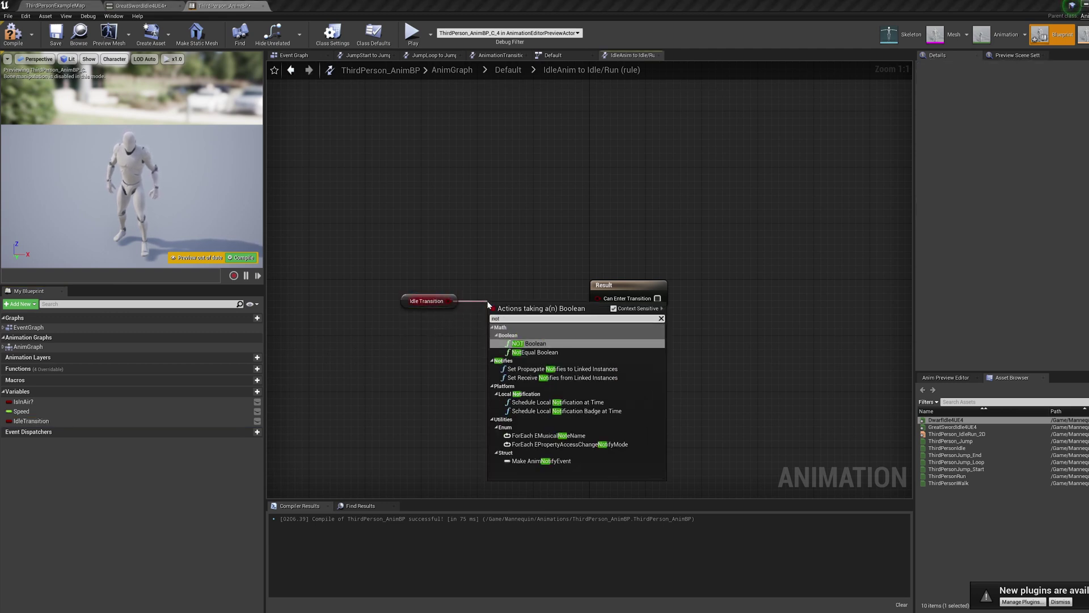
key("Return")
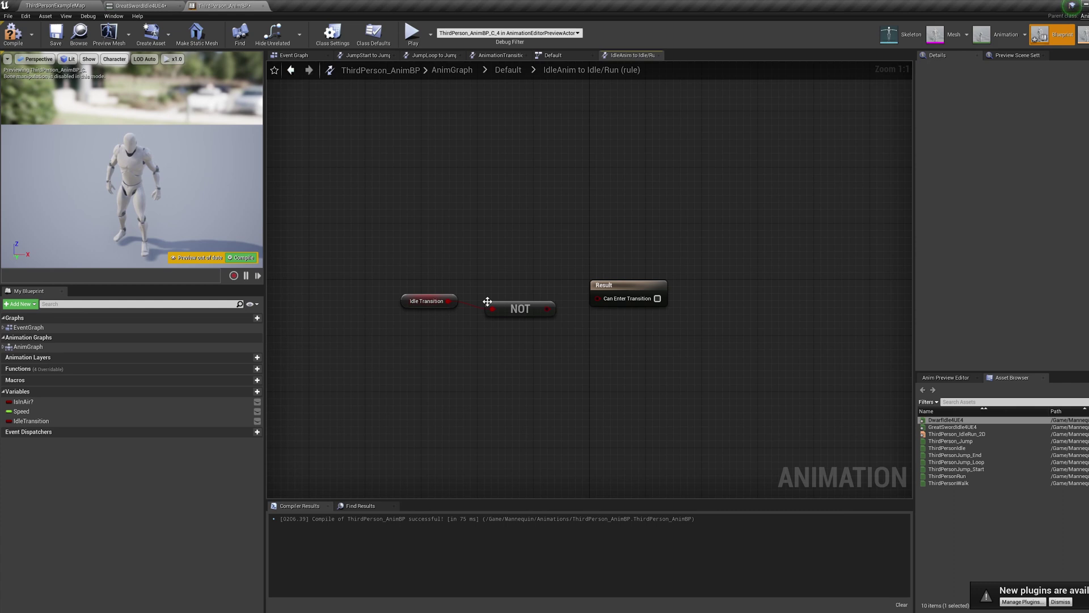
left_click_drag(548, 308, 598, 297)
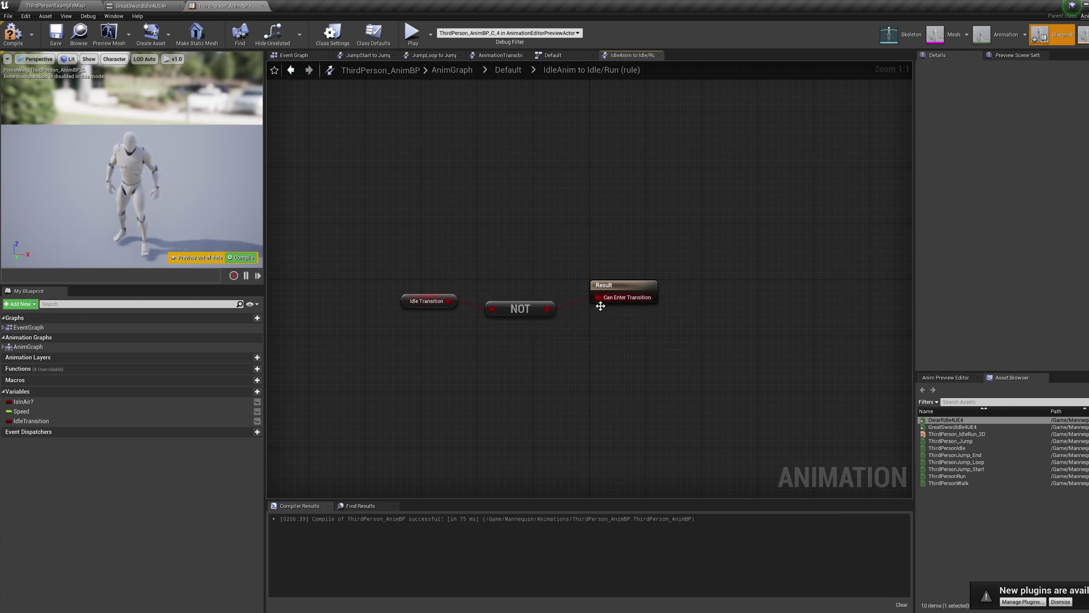
Compile the blueprint, check the IdleAnim to Idle/Run transition rule and switch to the ThirdPersonExampleMap level
left_click(291, 70)
left_click(13, 34)
left_click(526, 366)
right_click(516, 372)
key("Escape")
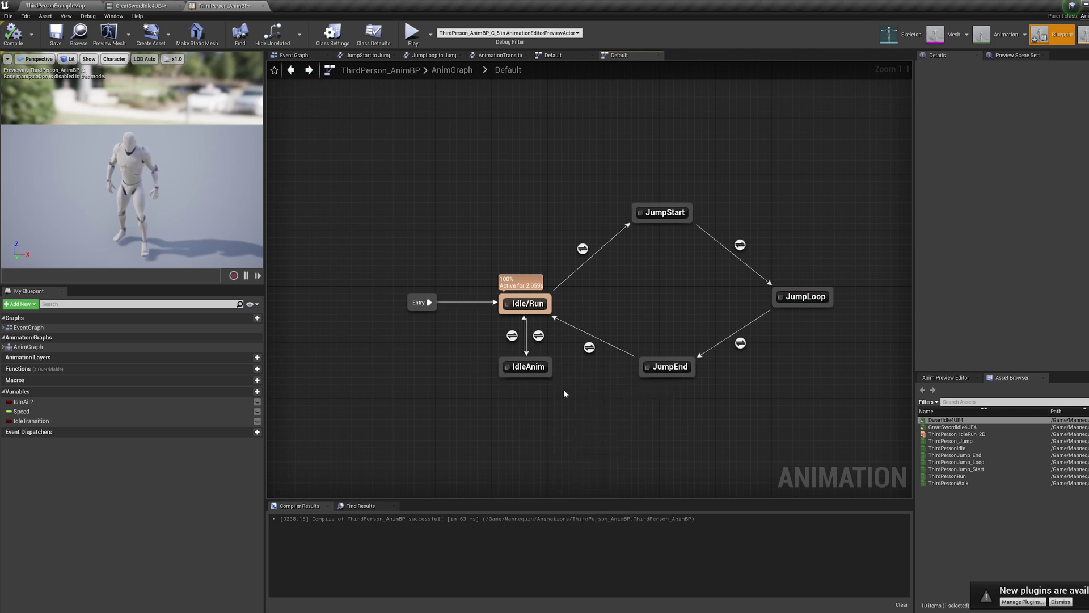
mouse_move(512, 337)
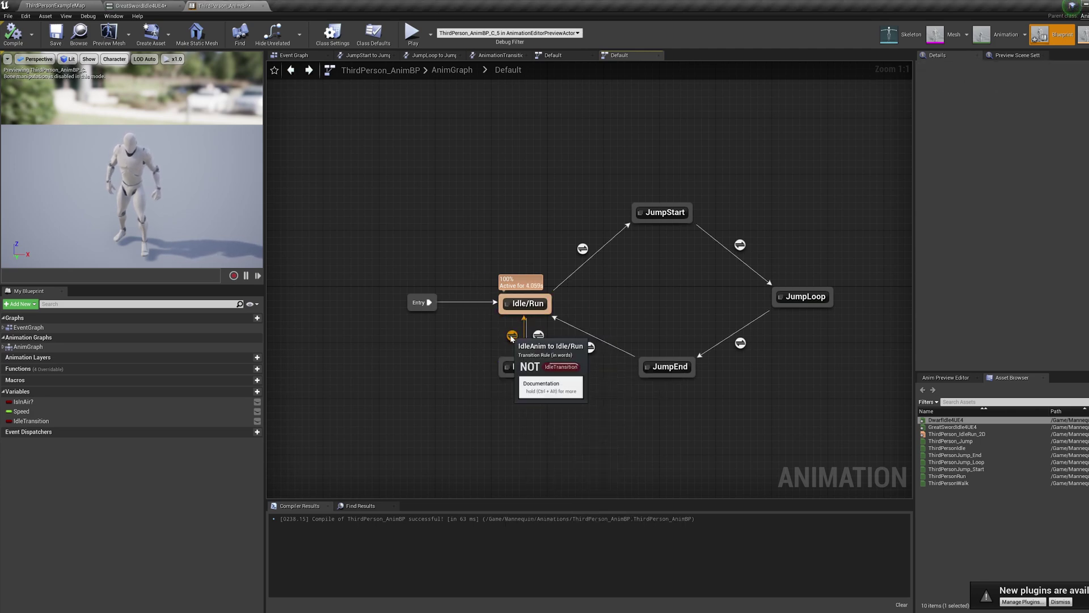
left_click(412, 32)
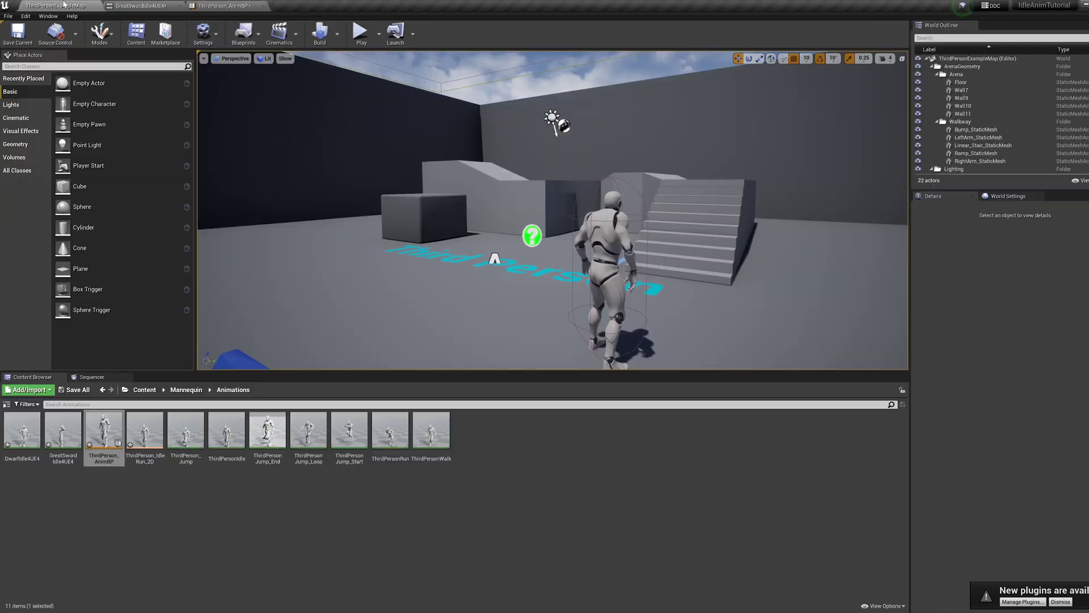